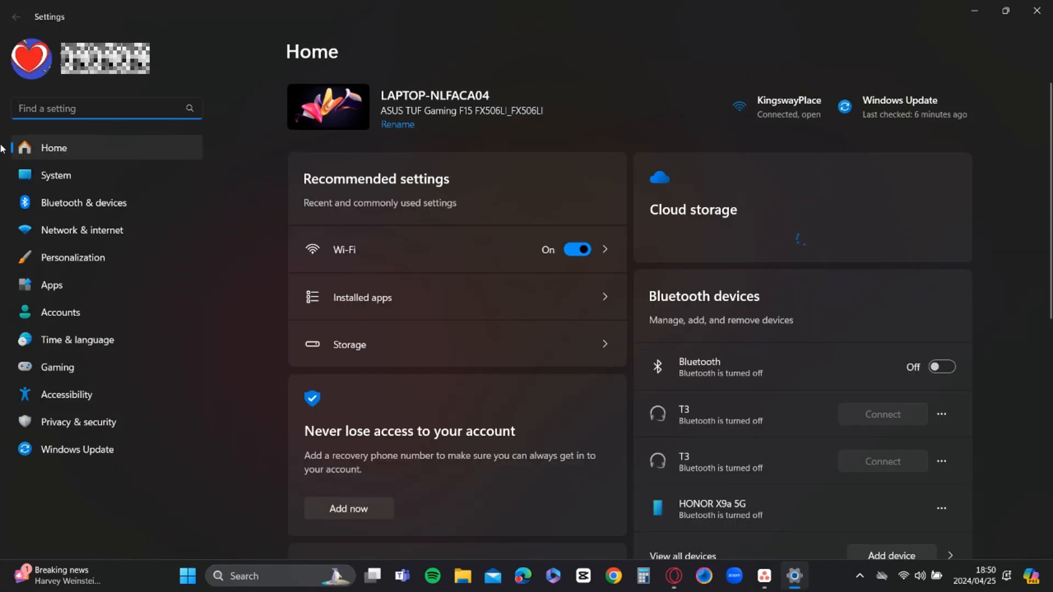
Step: Open the advanced temporary files options from the Cleanup recommendations in the system storage settings
click(51, 176)
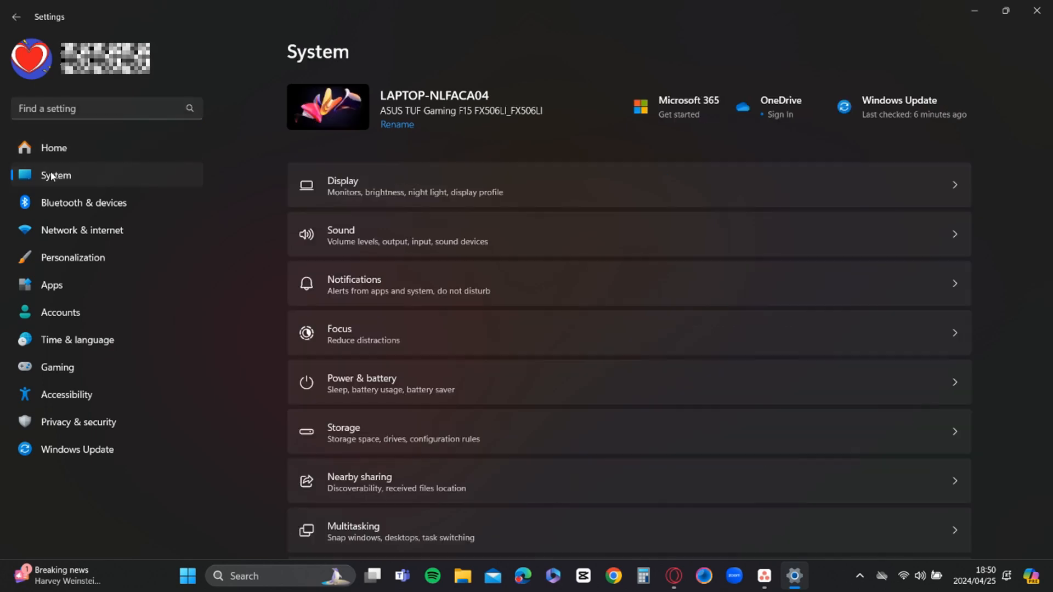
scroll(410, 324, down, 2)
click(397, 330)
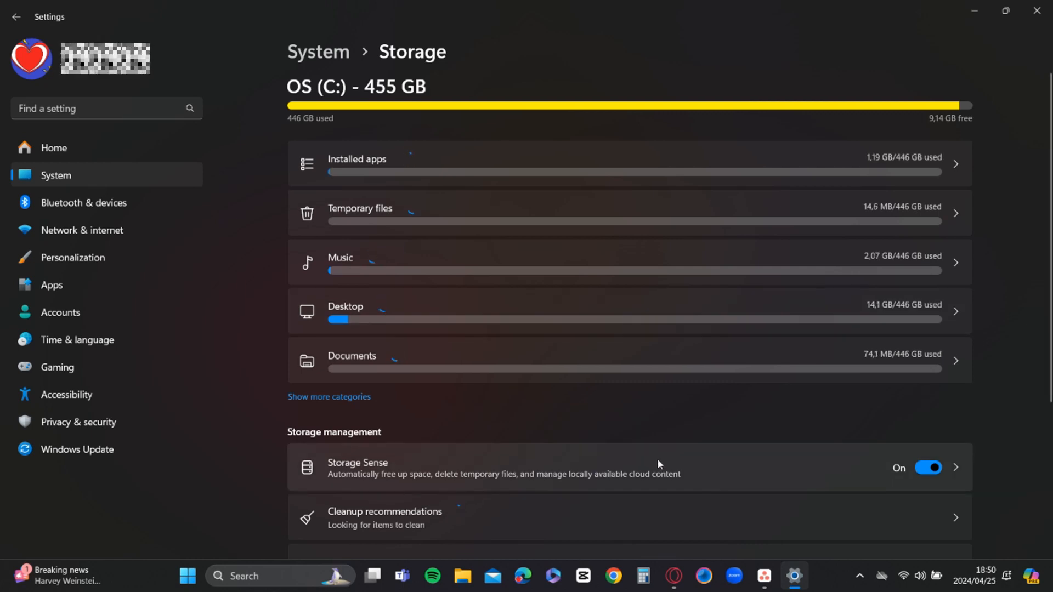
scroll(658, 462, down, 3)
scroll(659, 465, down, 1)
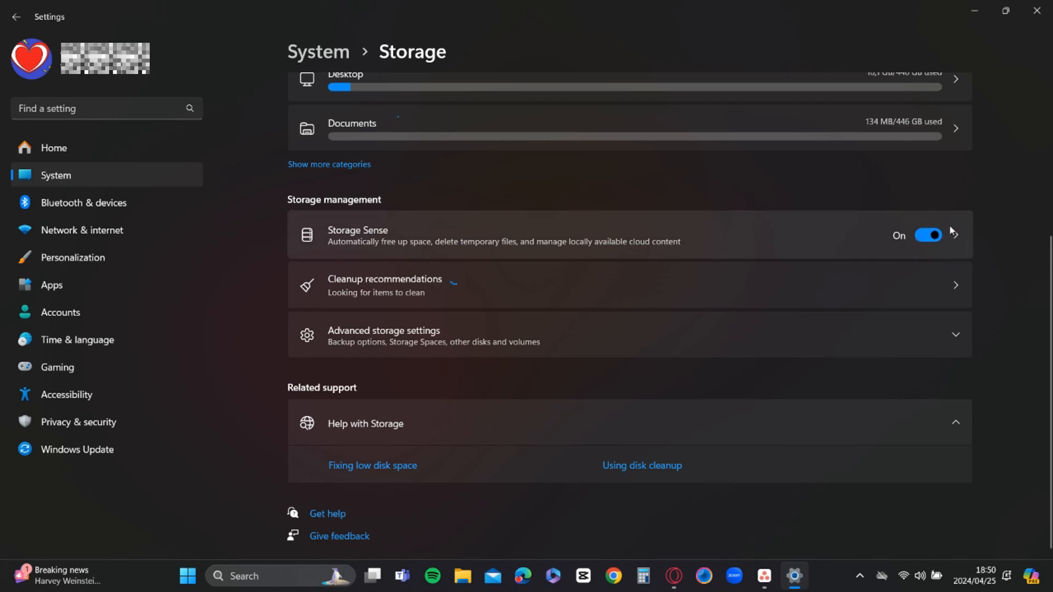
click(828, 288)
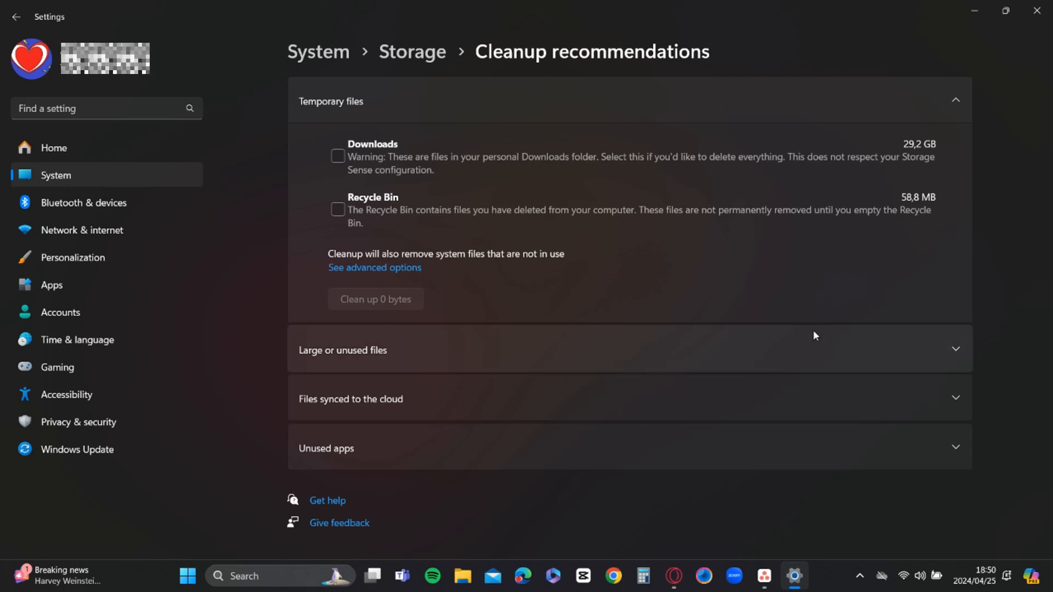
click(413, 269)
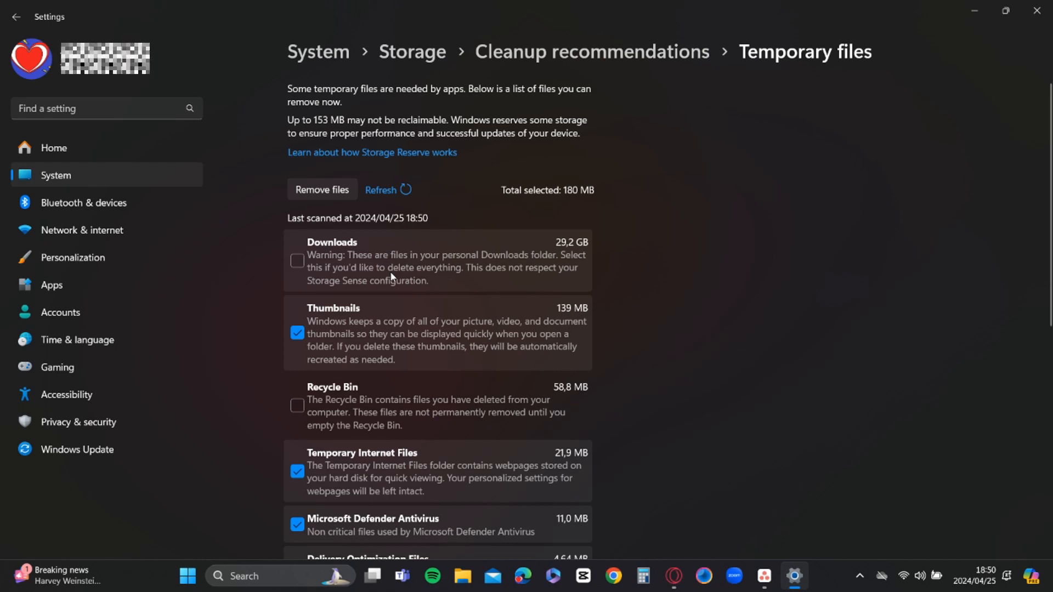
Step: Include the Recycle Bin in the temporary files selected for removal, leaving Downloads unselected
scroll(368, 353, down, 2)
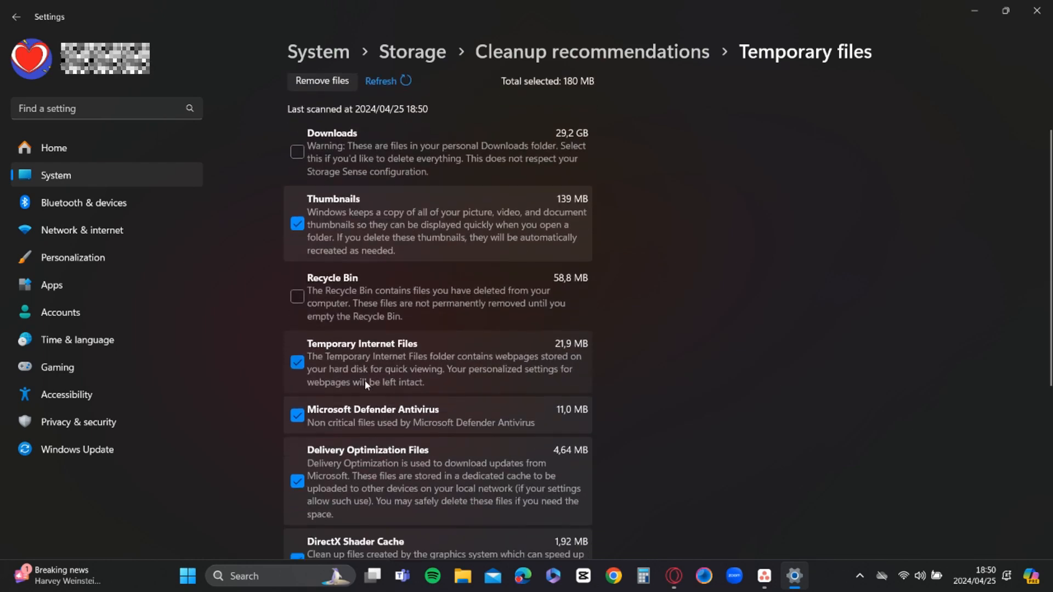
scroll(364, 380, down, 2)
scroll(365, 381, up, 2)
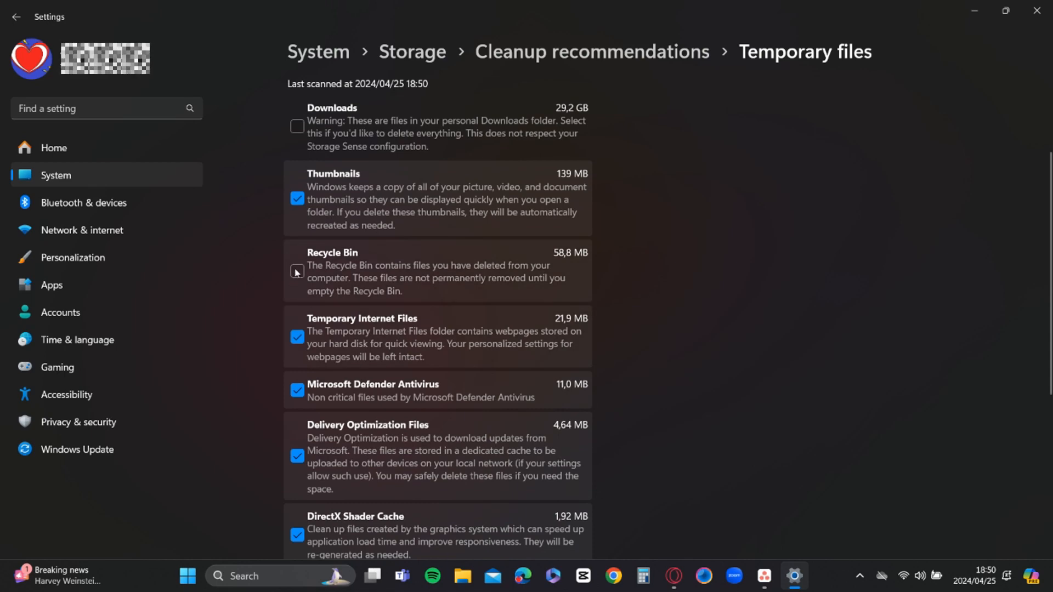
click(297, 271)
scroll(296, 273, up, 3)
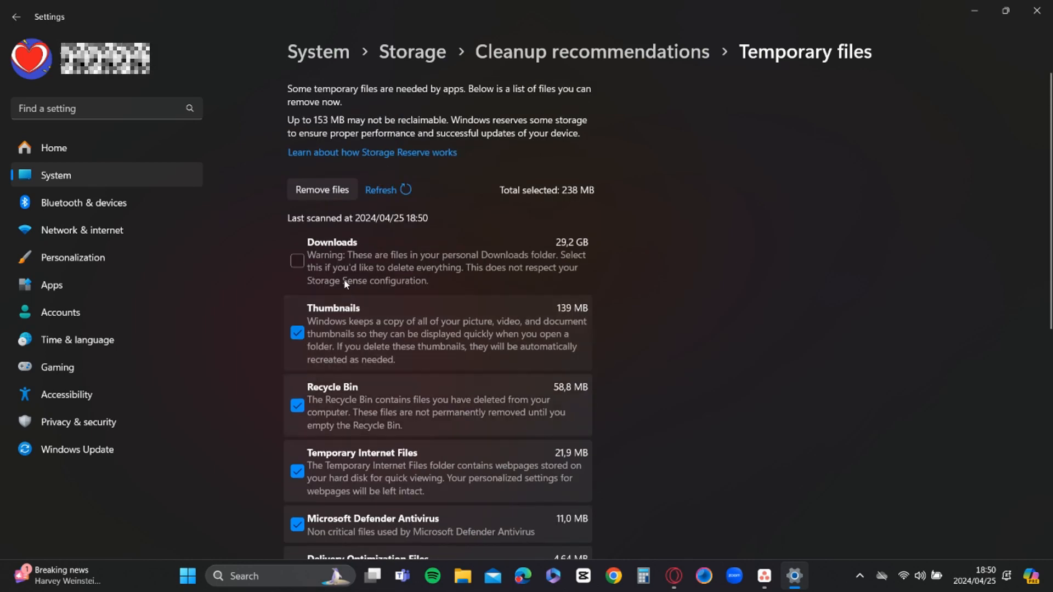
Step: Review the selected temporary file categories and permanently remove them
scroll(345, 259, down, 6)
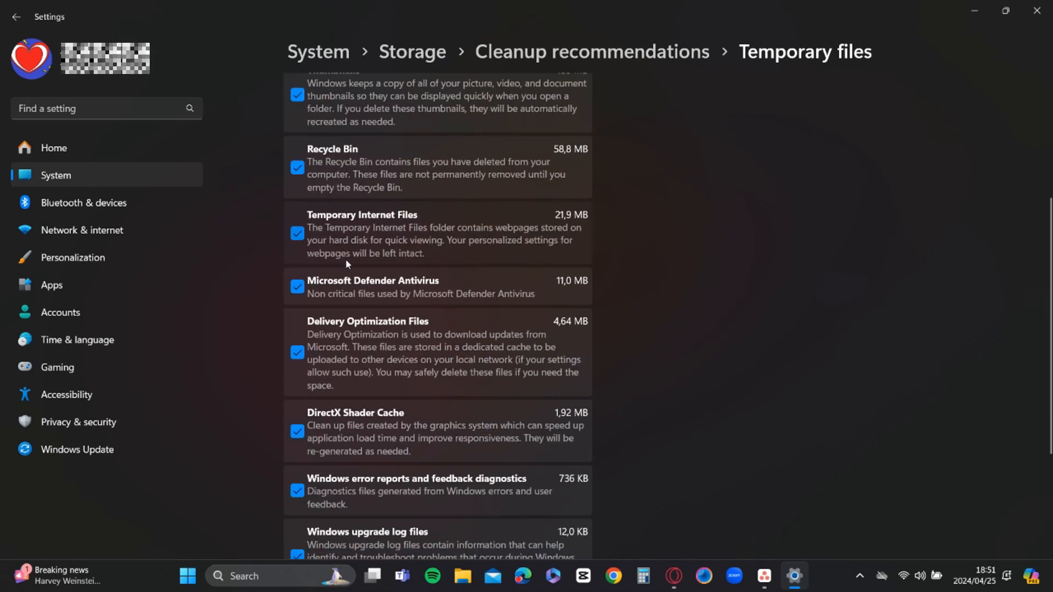
scroll(346, 259, up, 4)
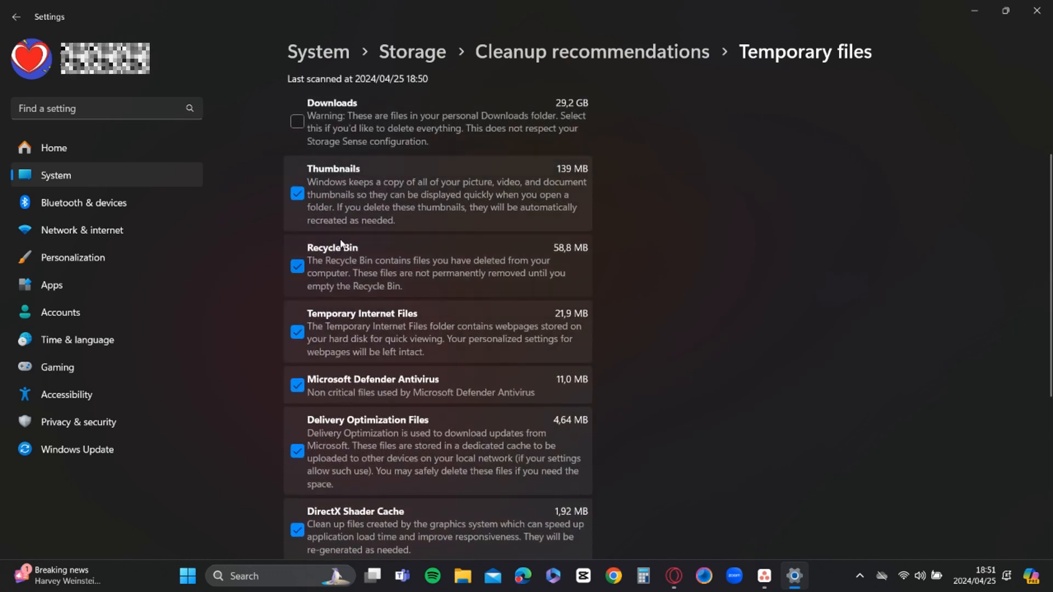
scroll(343, 231, up, 2)
click(329, 142)
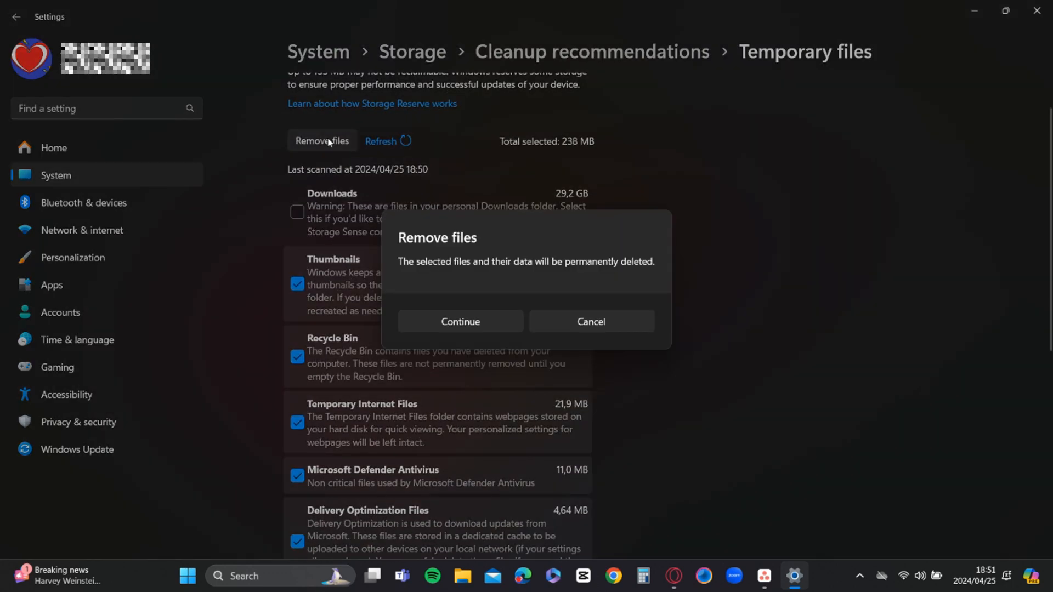
click(474, 317)
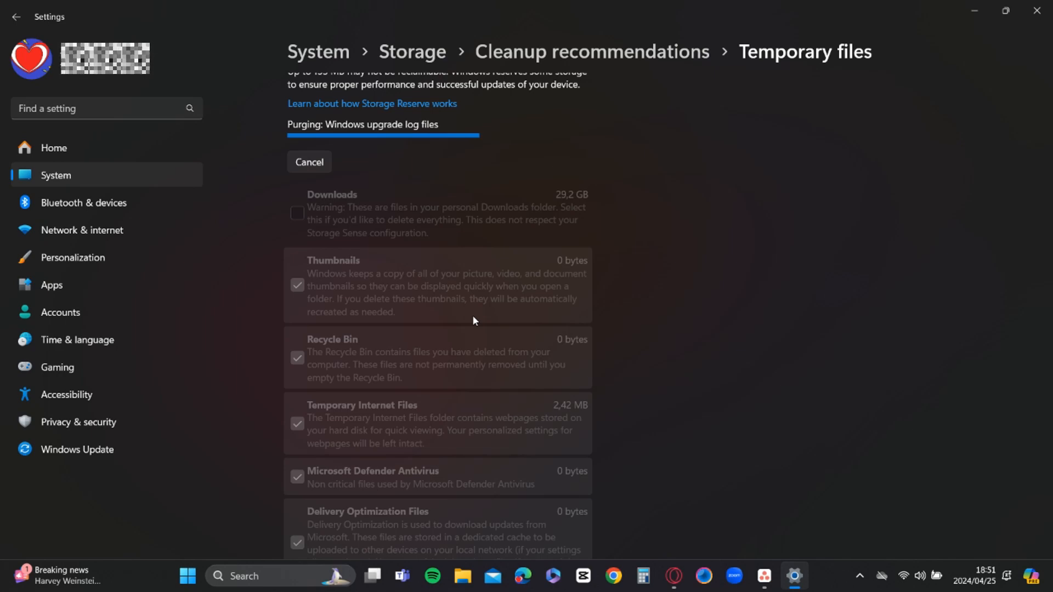
scroll(547, 266, up, 1)
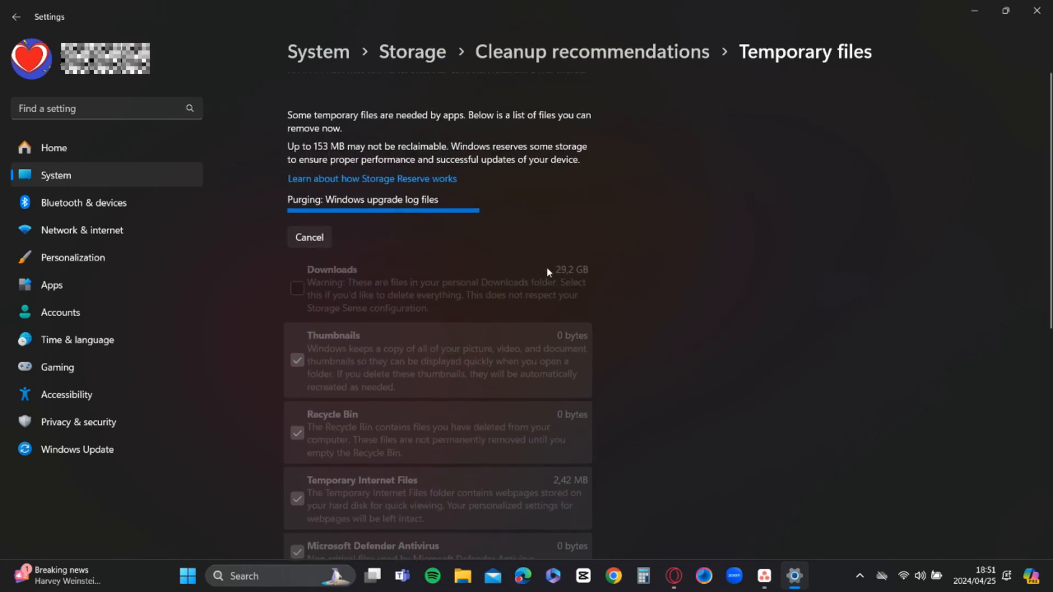
scroll(547, 266, down, 4)
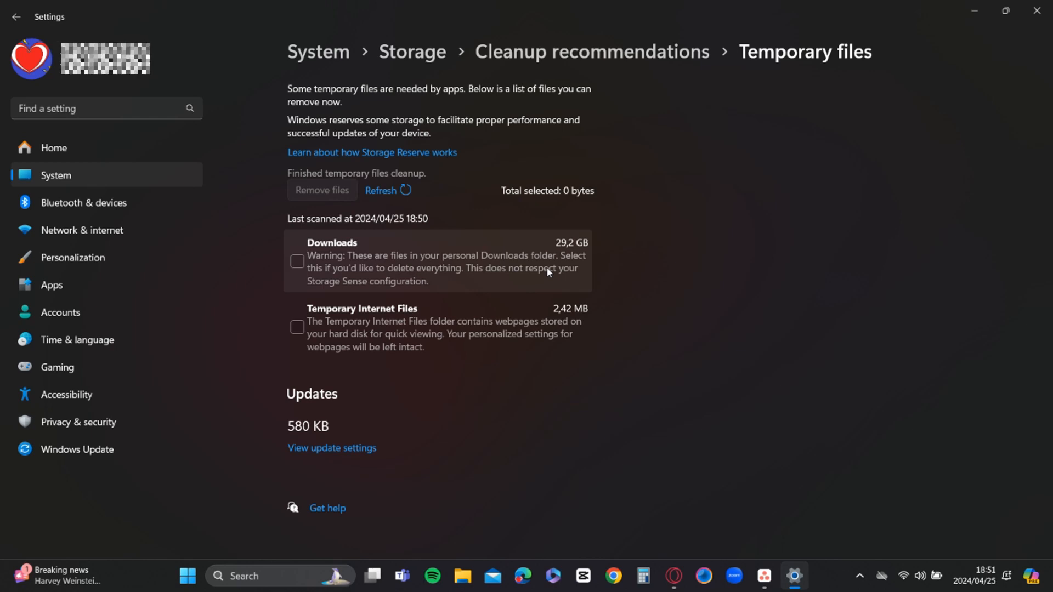
Step: Check the Windows permission settings for General, Speech, and Inking & typing personalization under Privacy & security
click(119, 424)
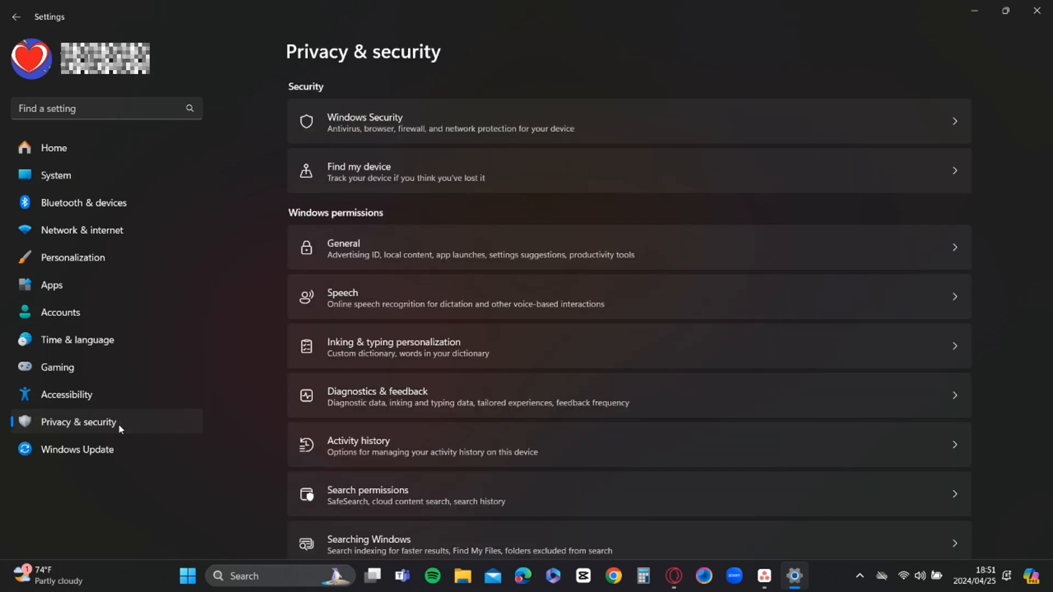
click(387, 249)
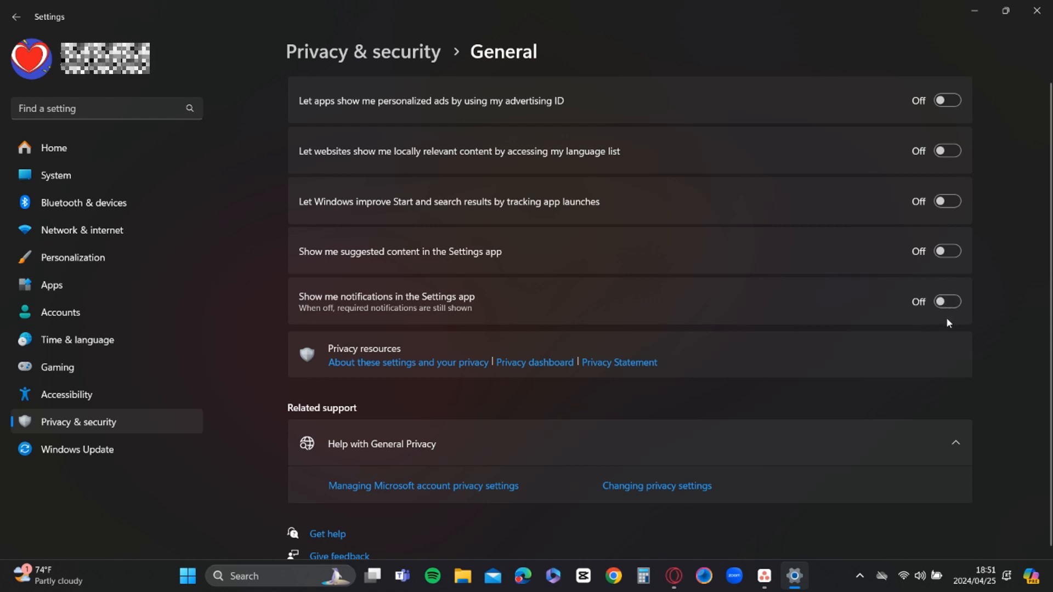
click(91, 422)
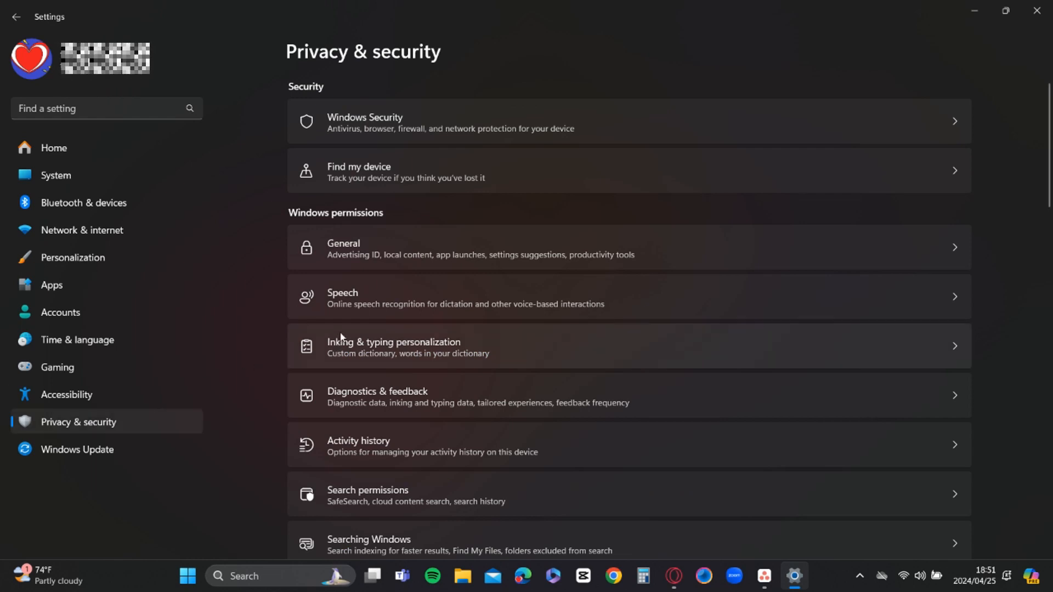
click(379, 299)
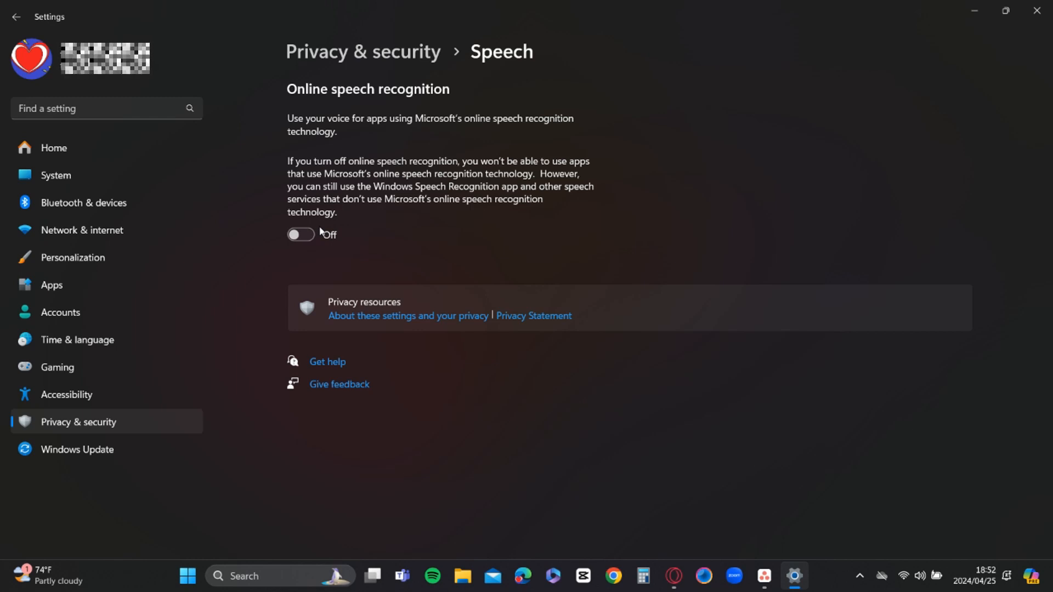
click(108, 421)
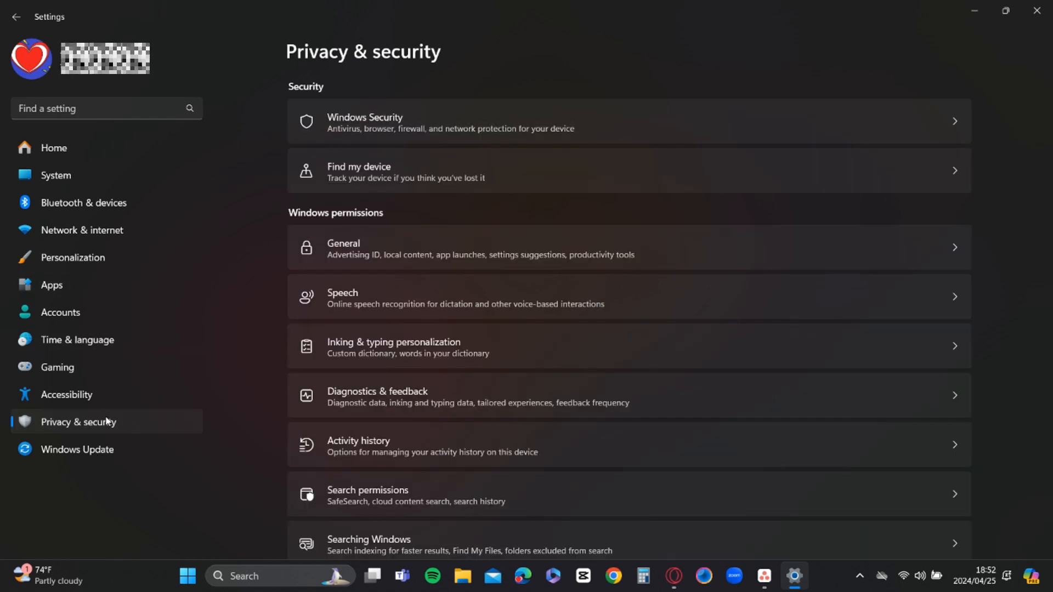
click(345, 354)
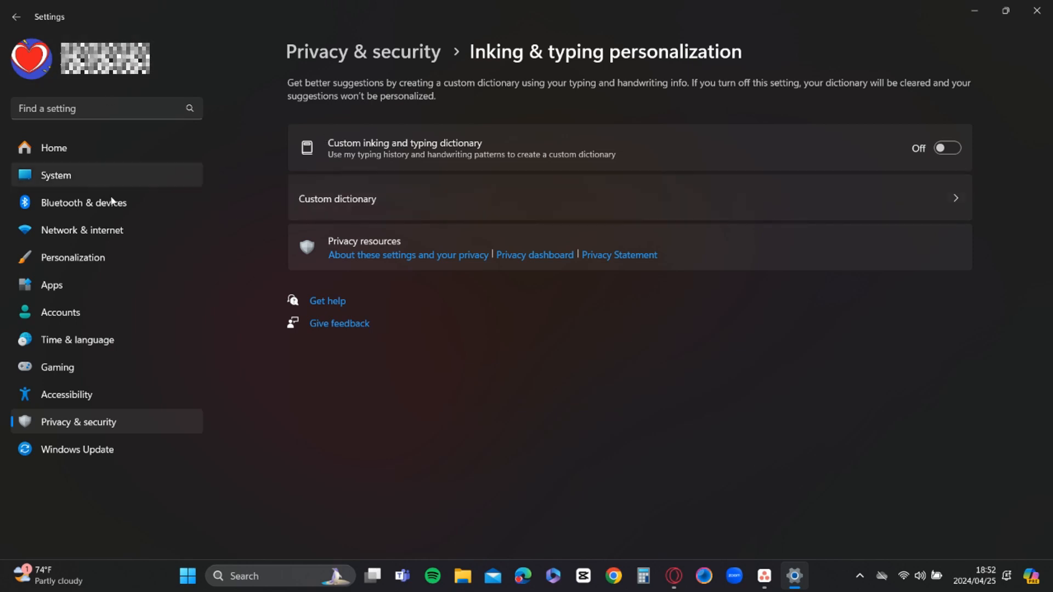
Step: Check the Location app permission, including location services and which apps can access the location
click(79, 427)
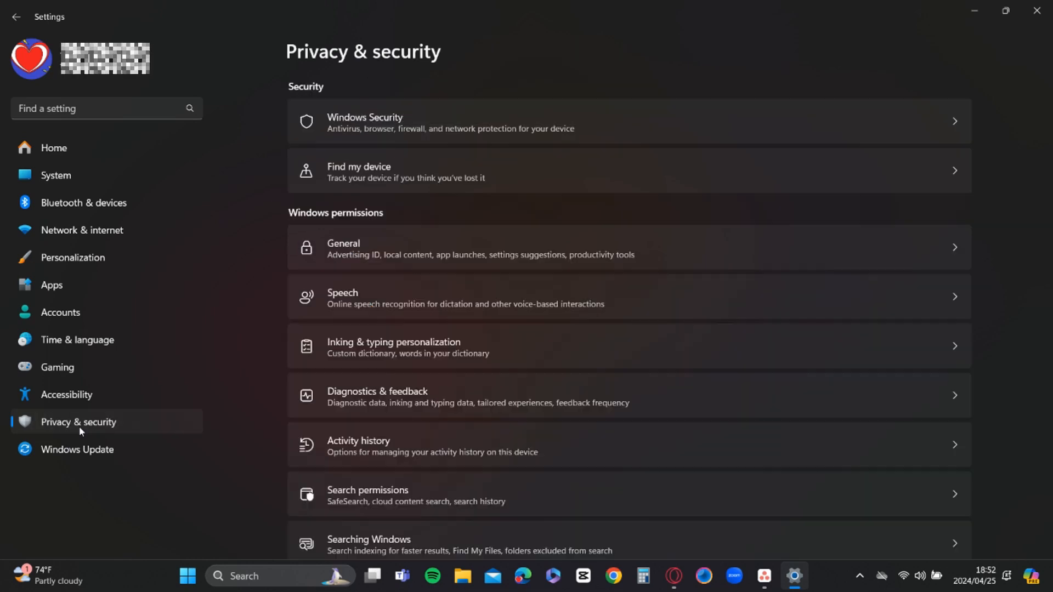
scroll(376, 458, down, 2)
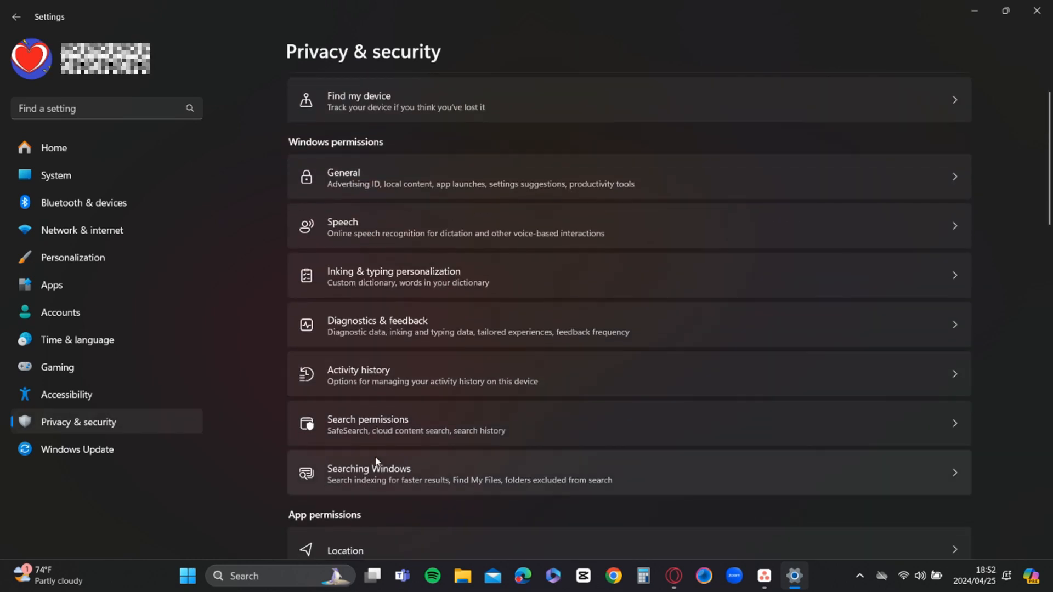
scroll(377, 461, down, 3)
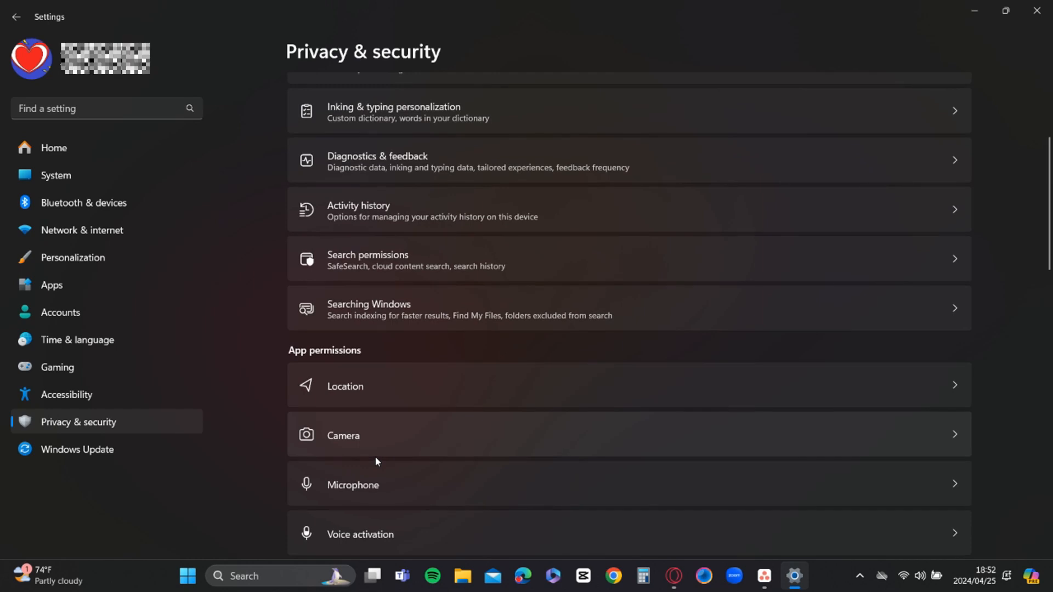
scroll(377, 461, down, 3)
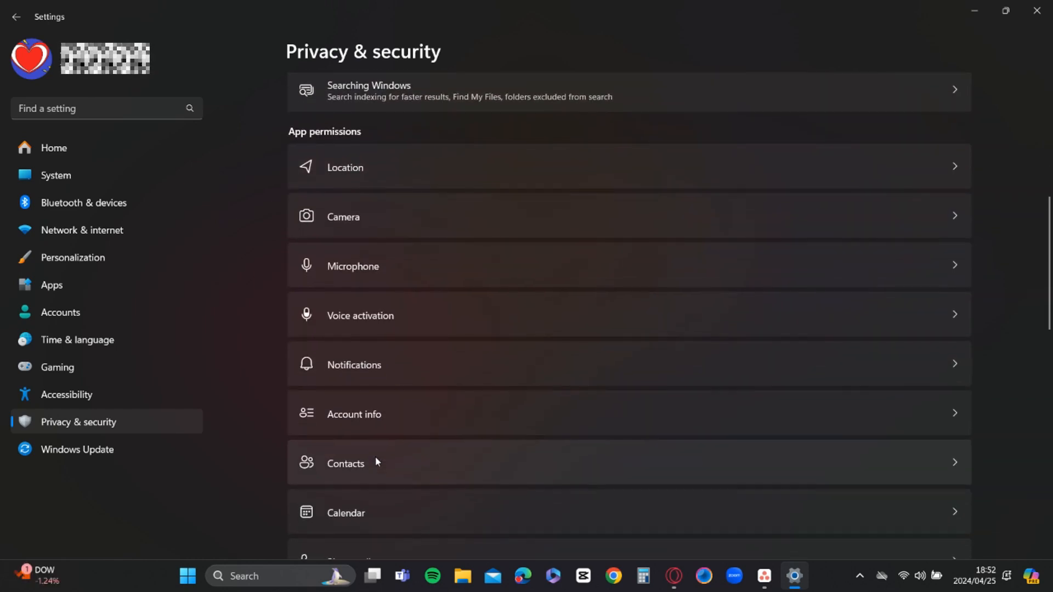
click(432, 177)
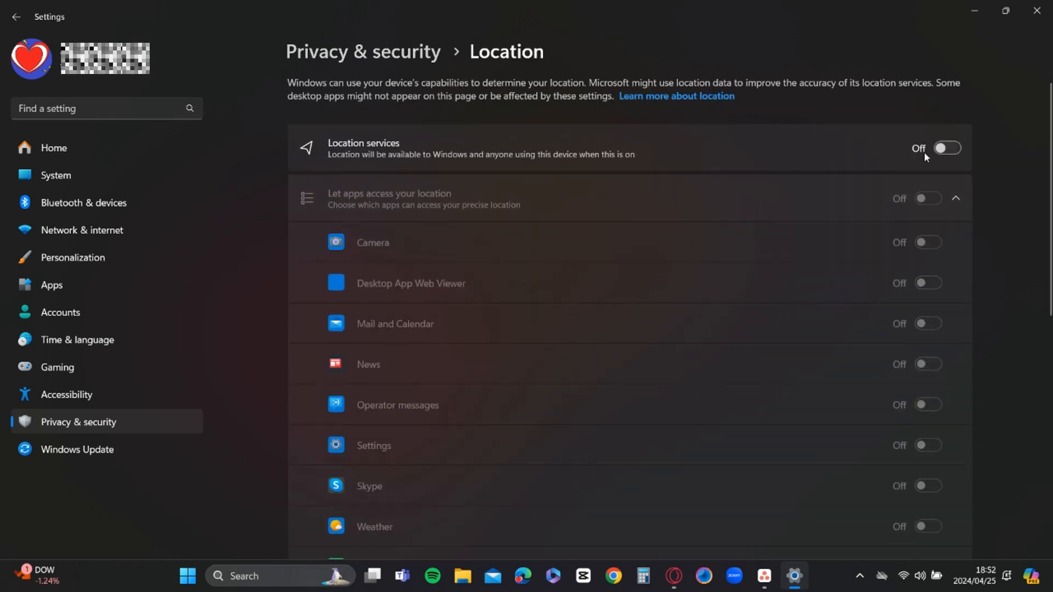
Step: Check the Camera app permission, including camera access for the listed apps
click(110, 425)
scroll(534, 456, down, 8)
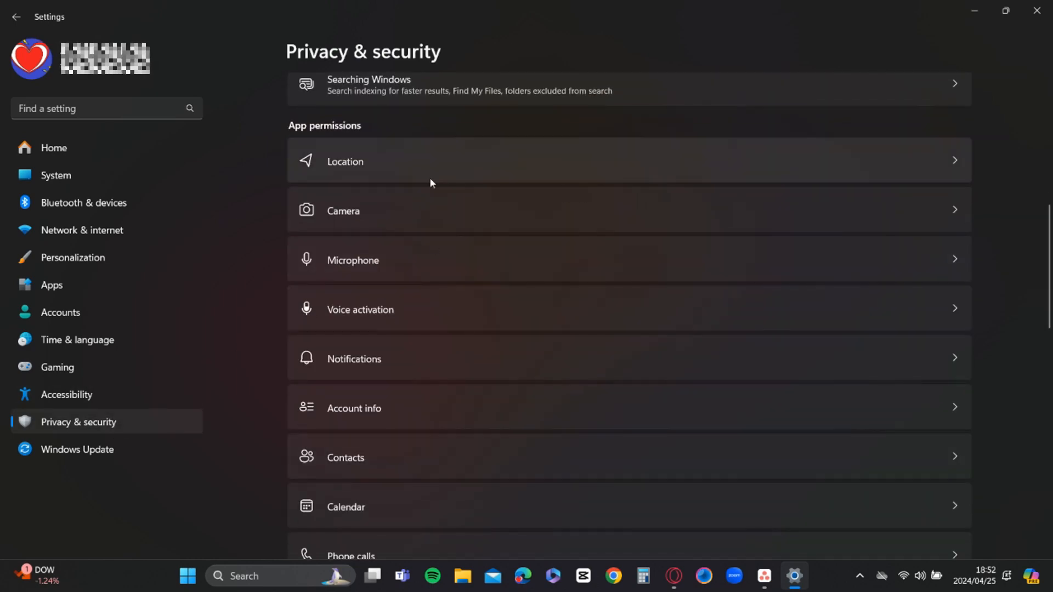
click(423, 207)
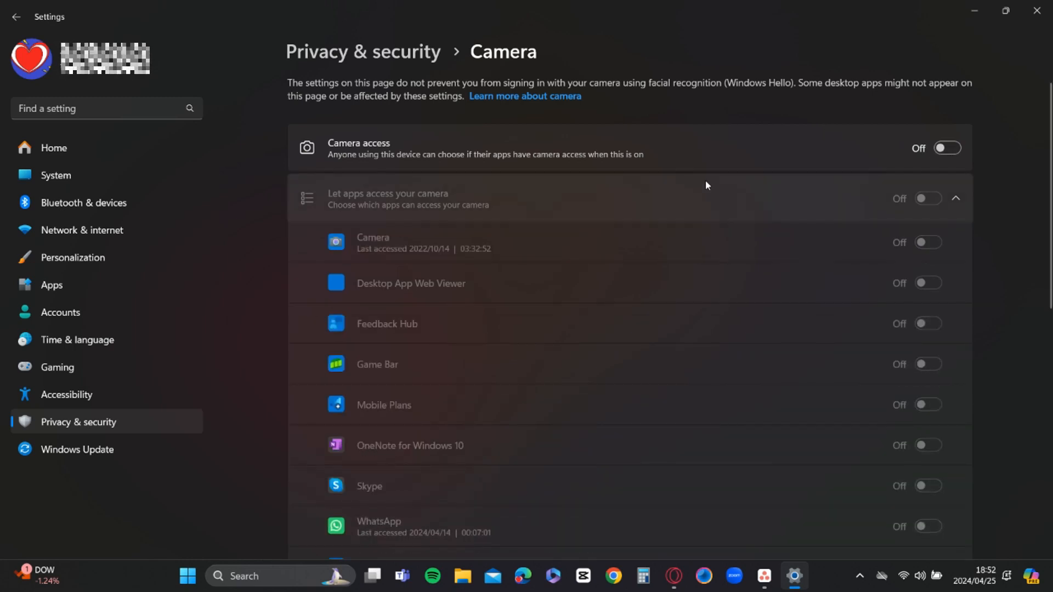
Step: Look through the remaining app permissions and check the Notifications access settings
click(19, 22)
scroll(393, 340, down, 15)
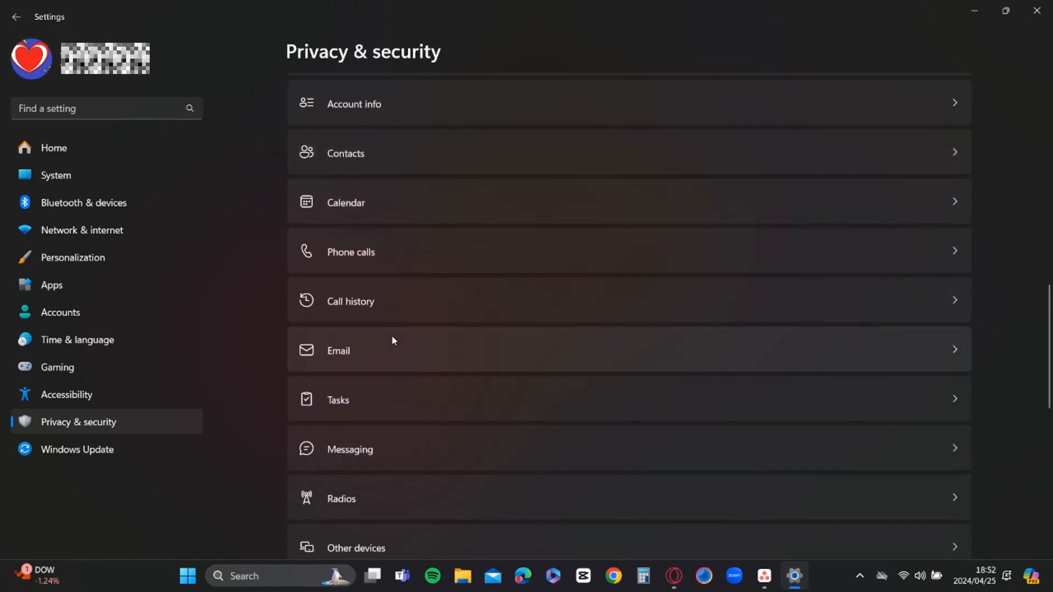
scroll(392, 340, down, 9)
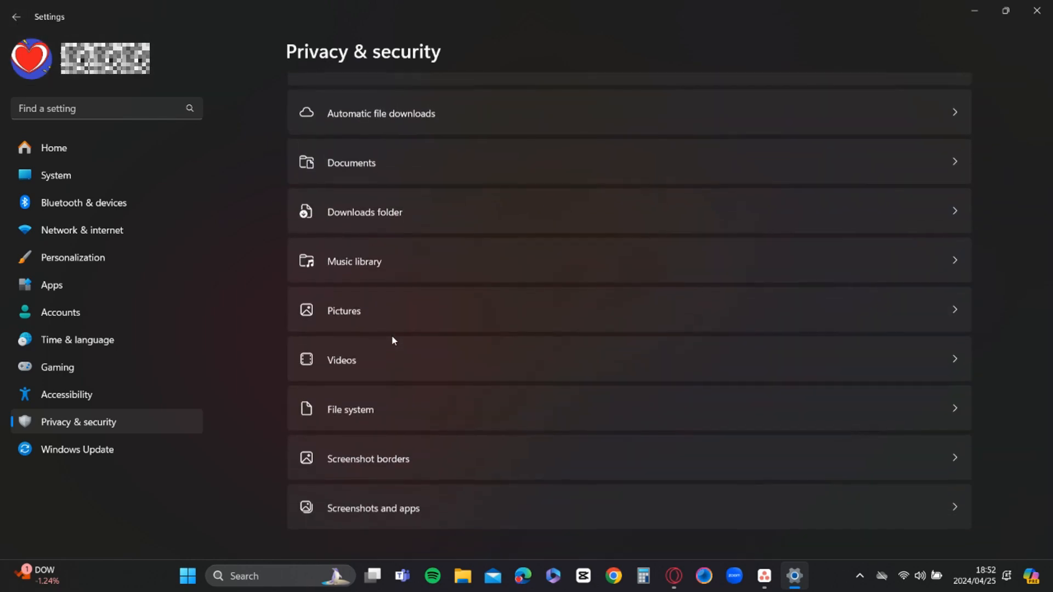
scroll(392, 340, up, 9)
scroll(392, 340, up, 7)
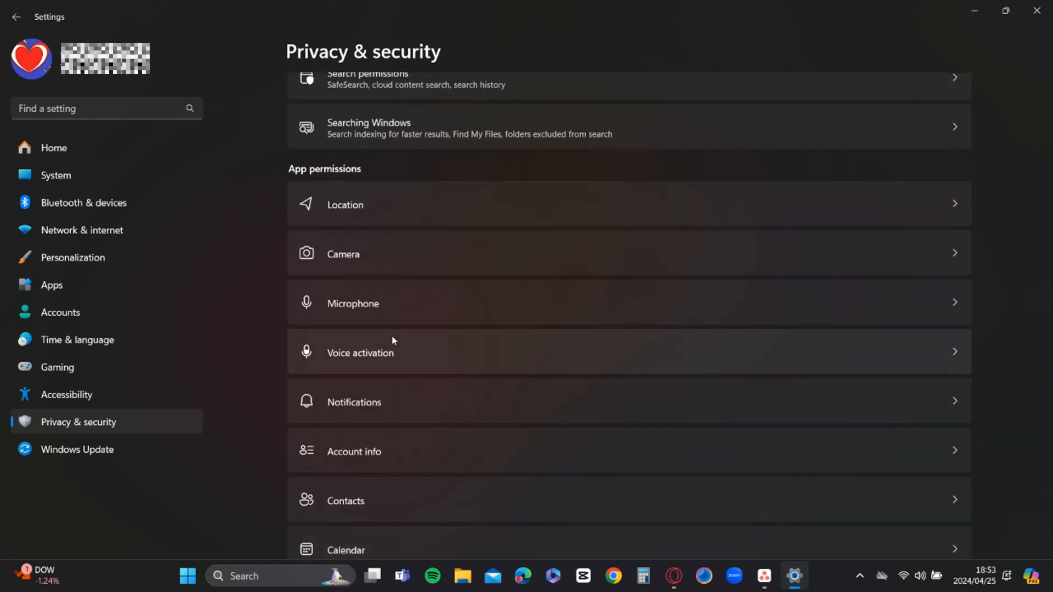
click(393, 408)
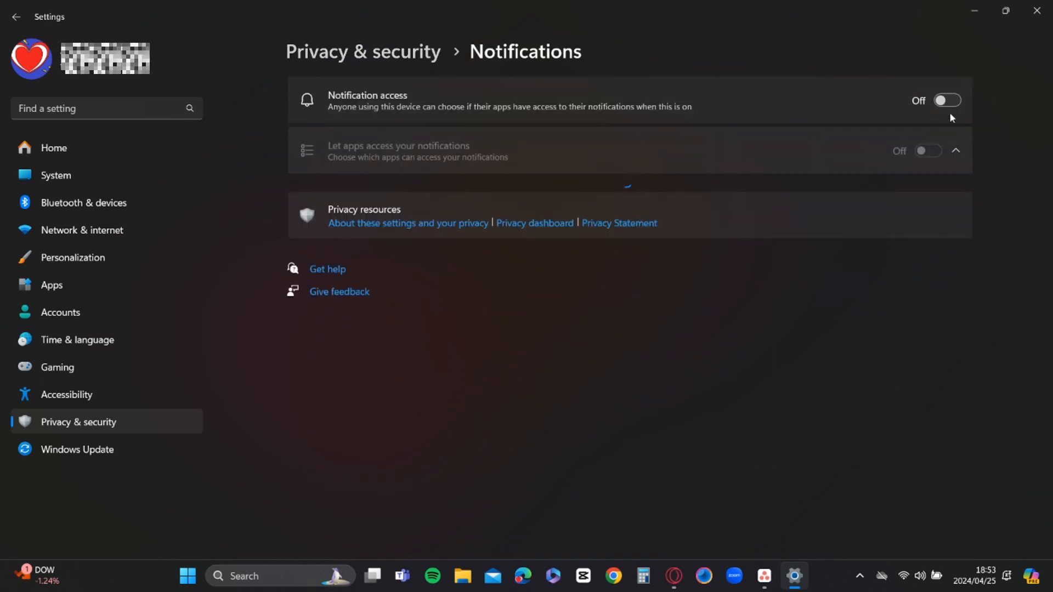
Step: Check the Messaging app permission, including which apps can read messages
click(144, 430)
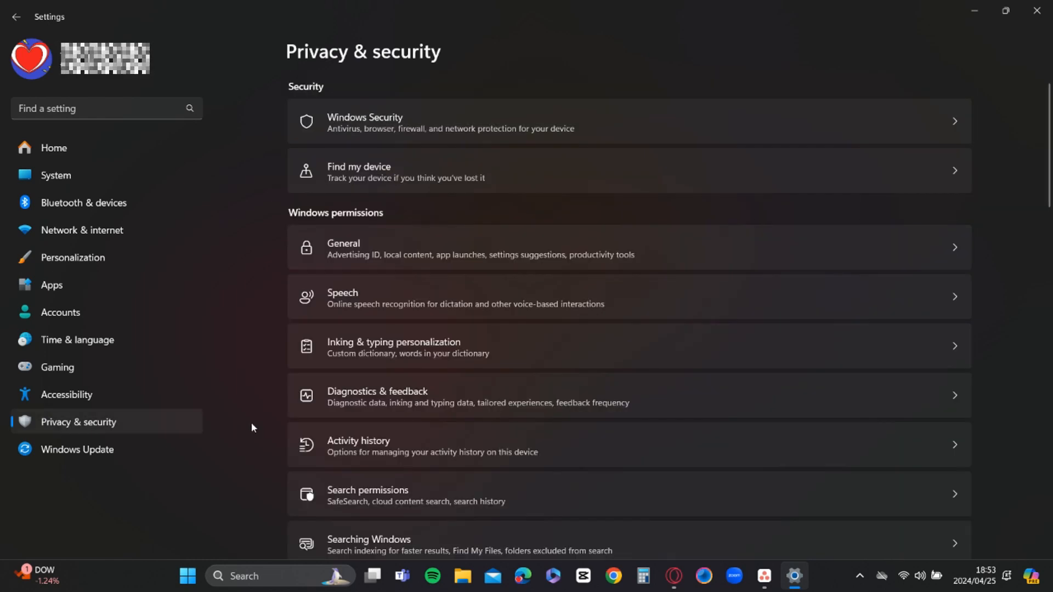
scroll(445, 468, down, 5)
scroll(445, 468, down, 5)
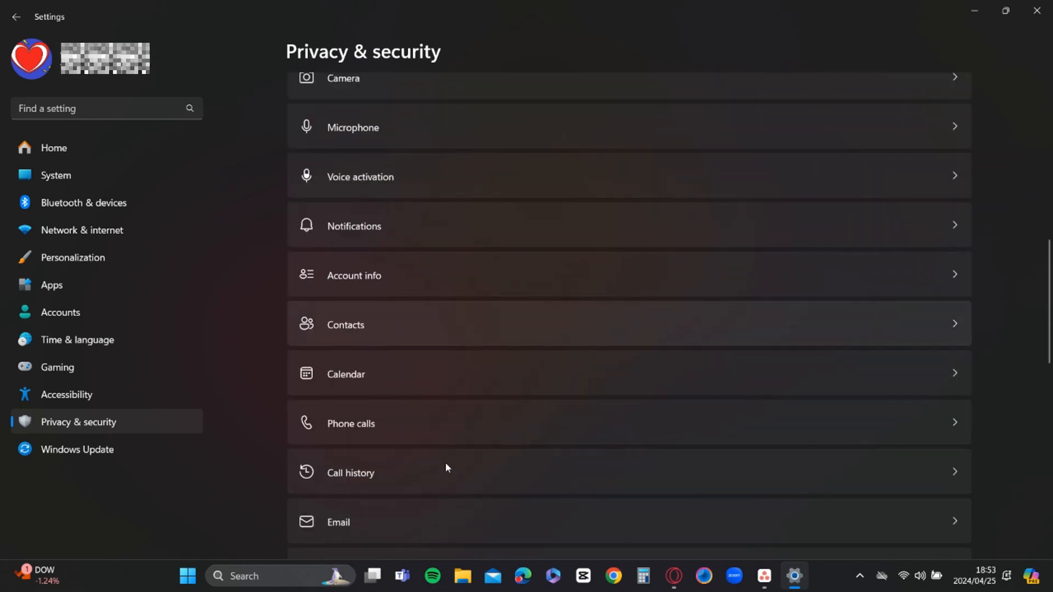
scroll(435, 497, down, 3)
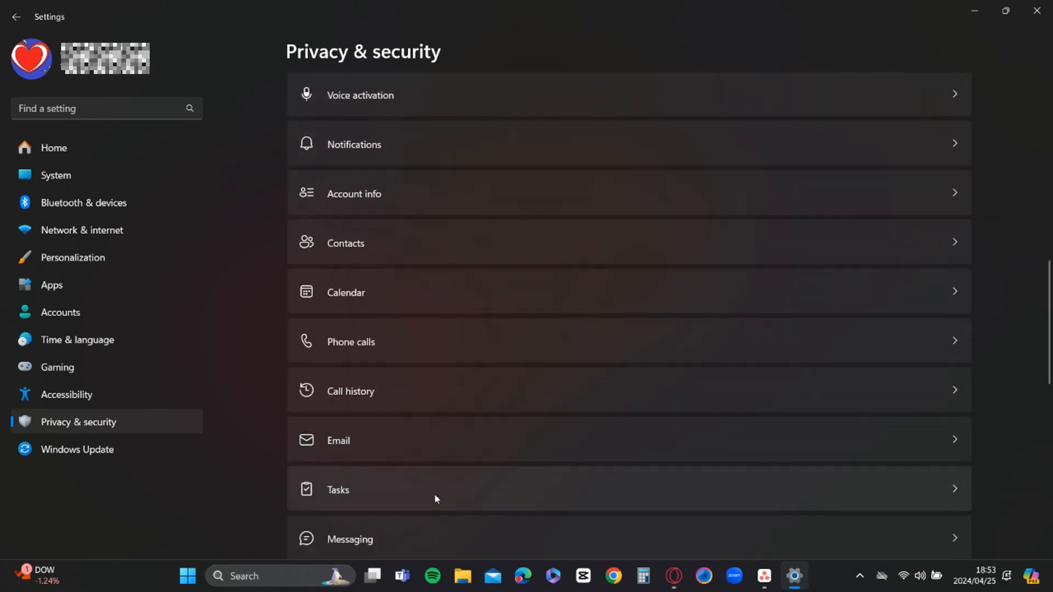
click(418, 449)
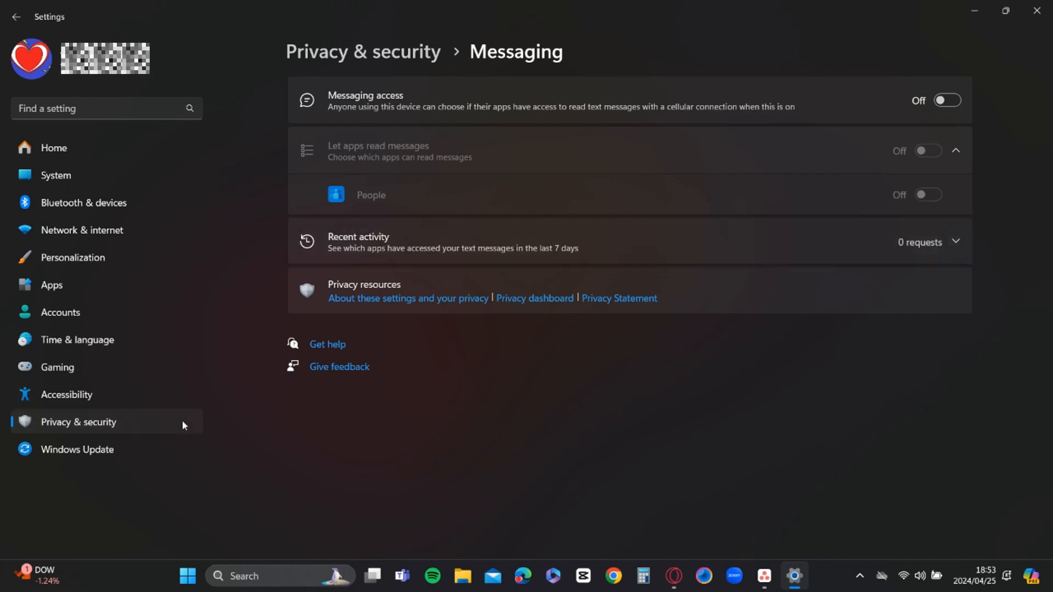
Step: Check the Radios app permission and try switching radio control access off and back on
click(123, 425)
scroll(441, 471, down, 5)
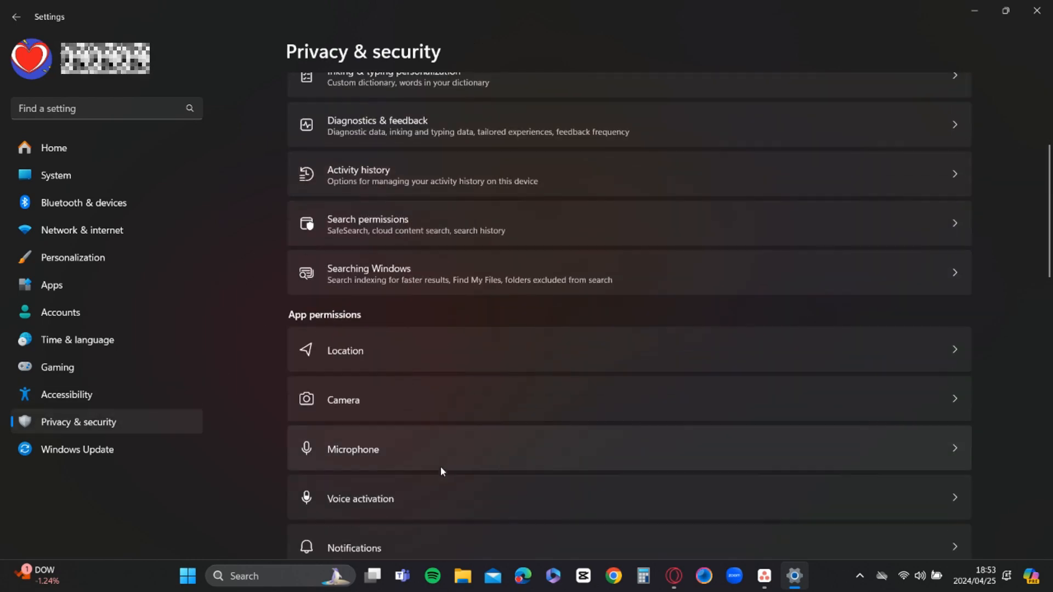
scroll(442, 471, down, 2)
scroll(442, 472, down, 6)
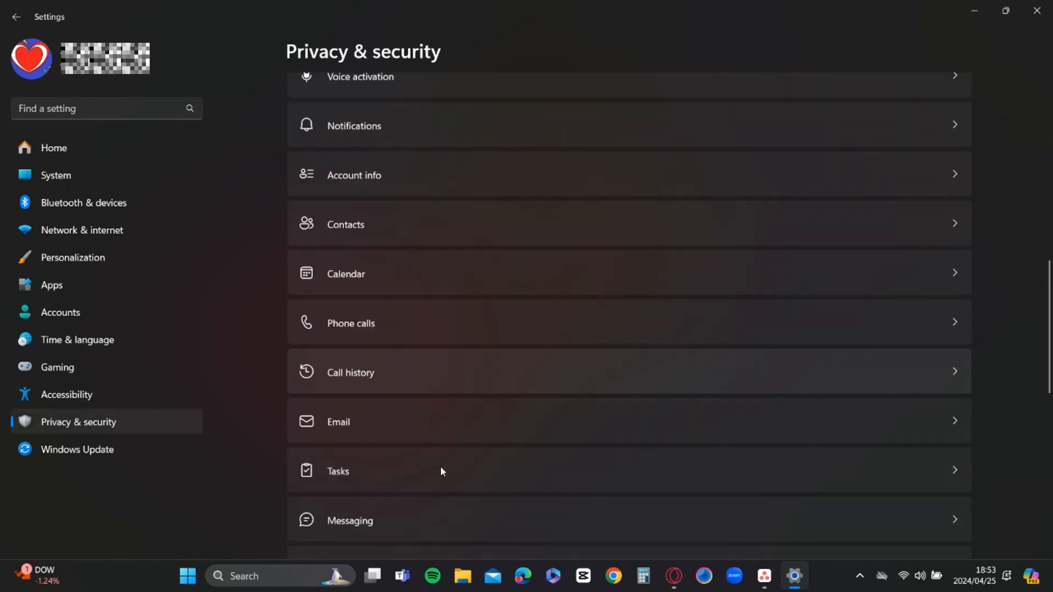
click(419, 391)
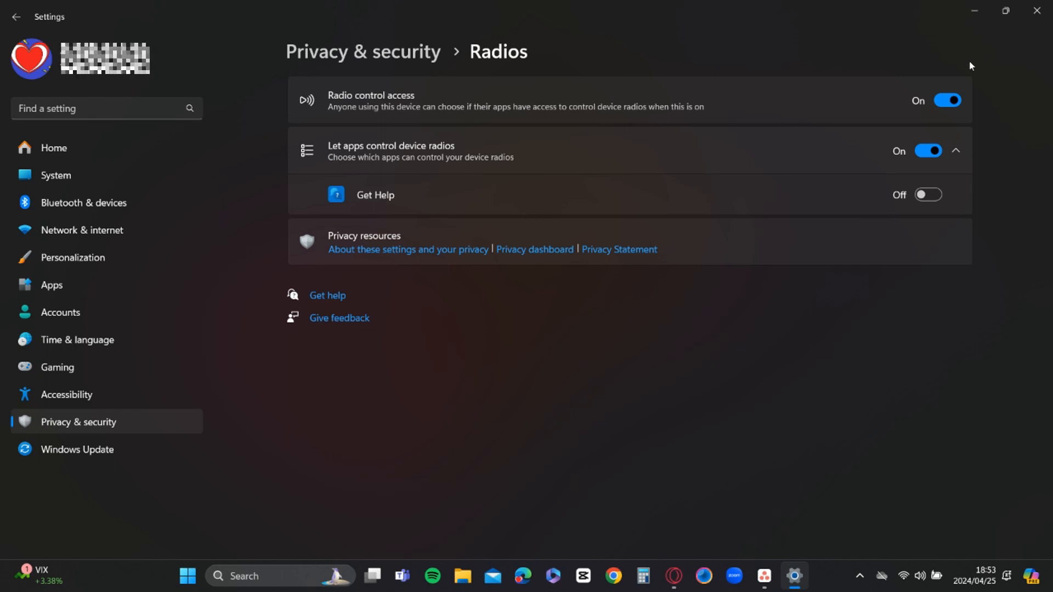
click(946, 104)
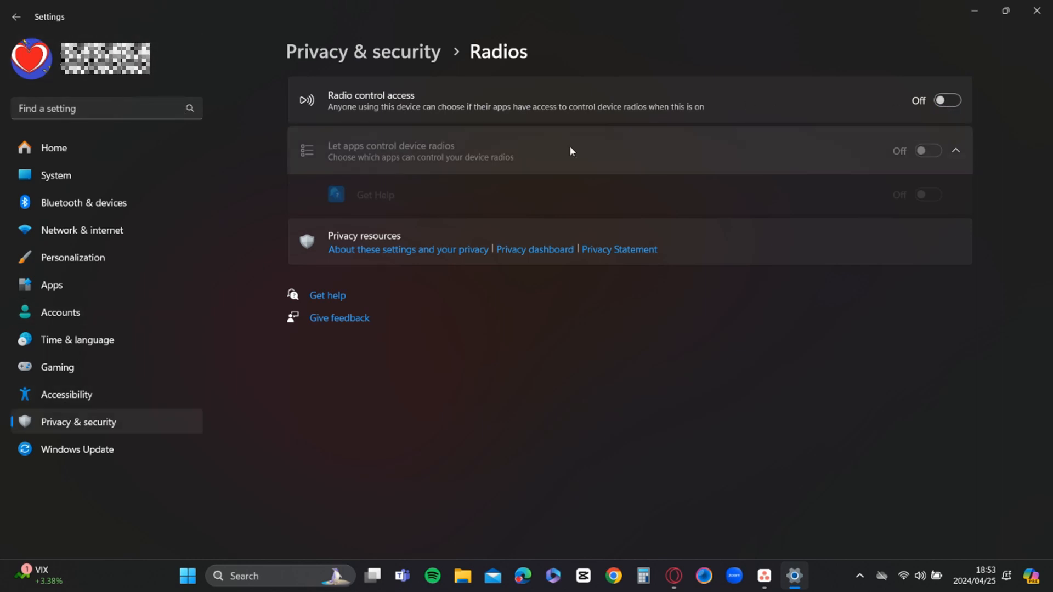
click(947, 101)
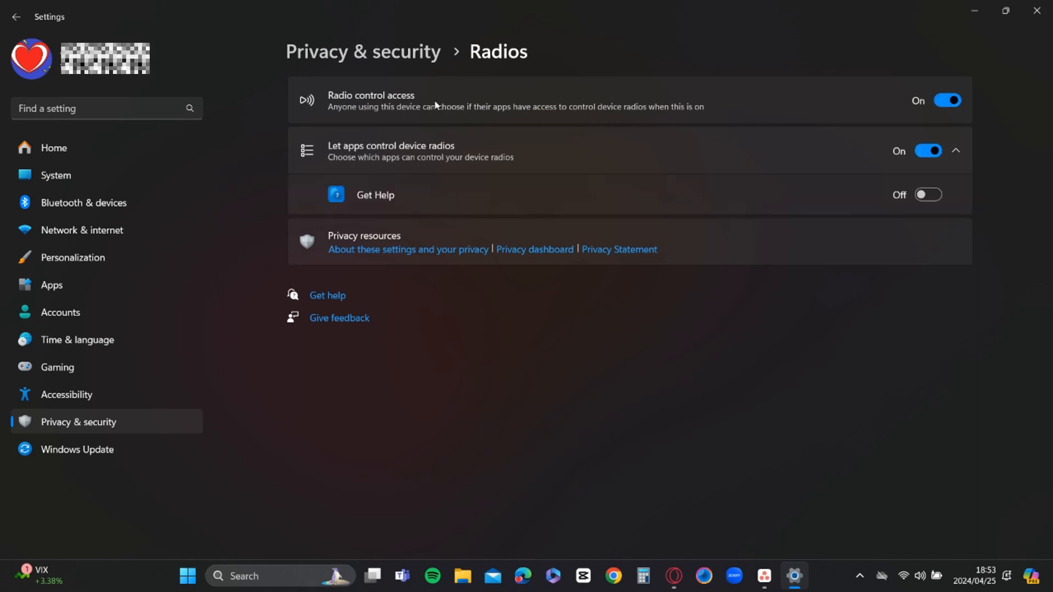
Step: Return to the Privacy & security overview and look through the remaining app permissions down to the file and library access entries
click(15, 17)
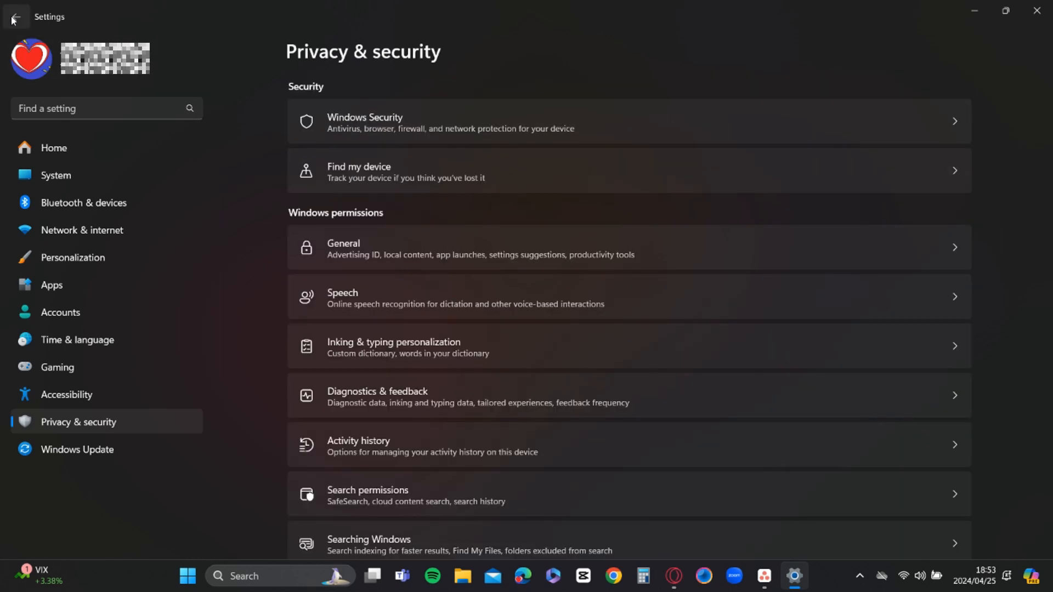
scroll(426, 503, down, 15)
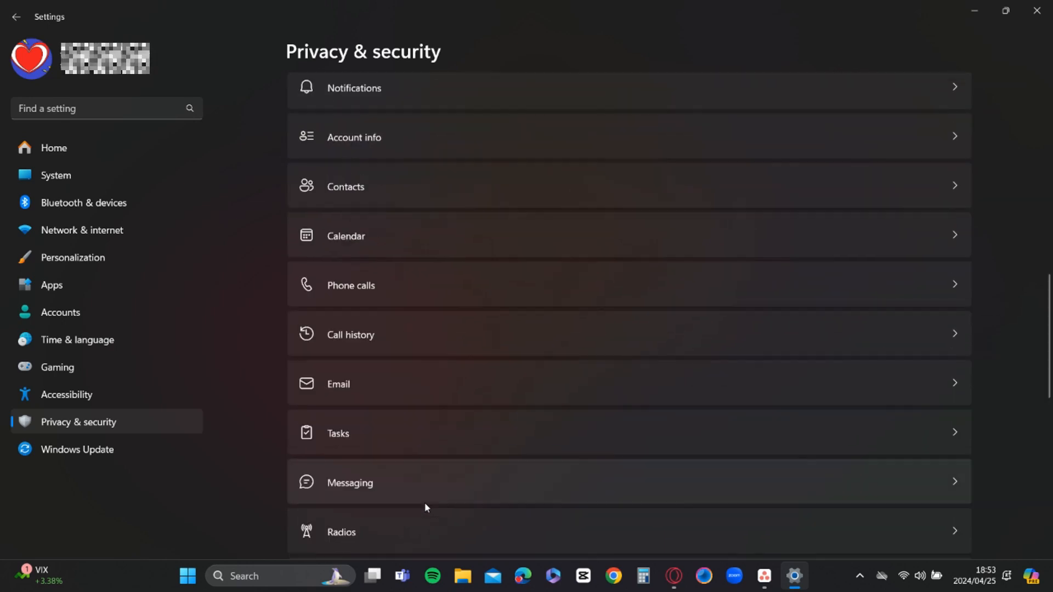
scroll(425, 502, down, 2)
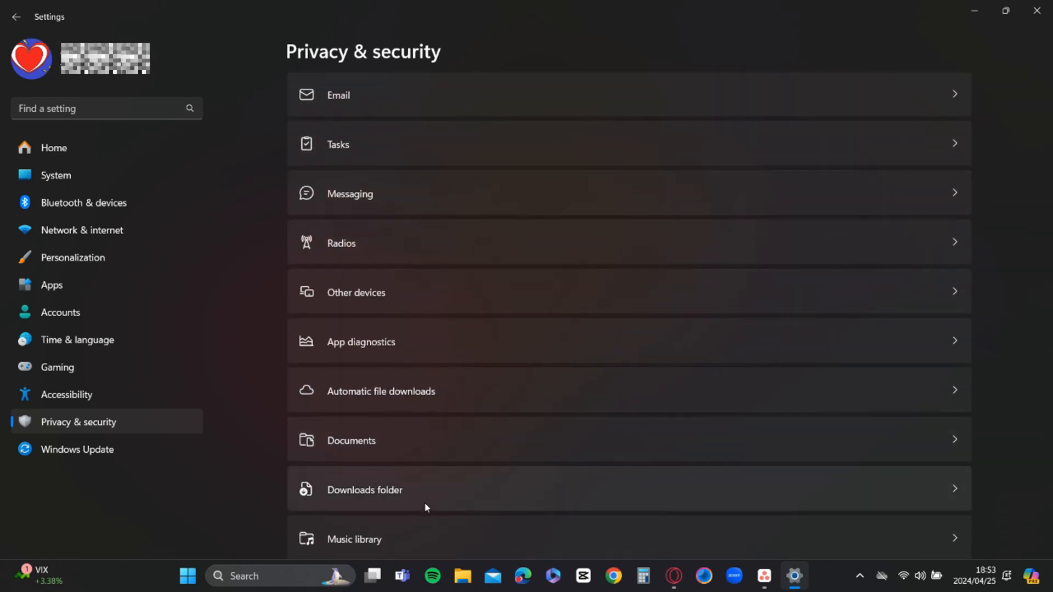
scroll(425, 503, down, 1)
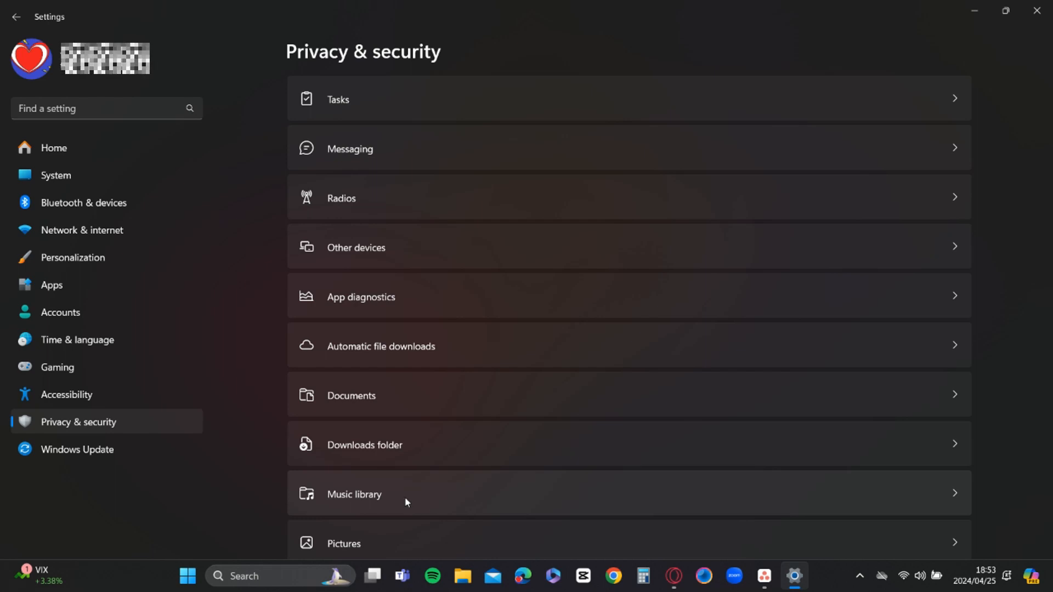
Step: Review the system Notifications settings, including the per-app notification list and the additional settings
click(77, 175)
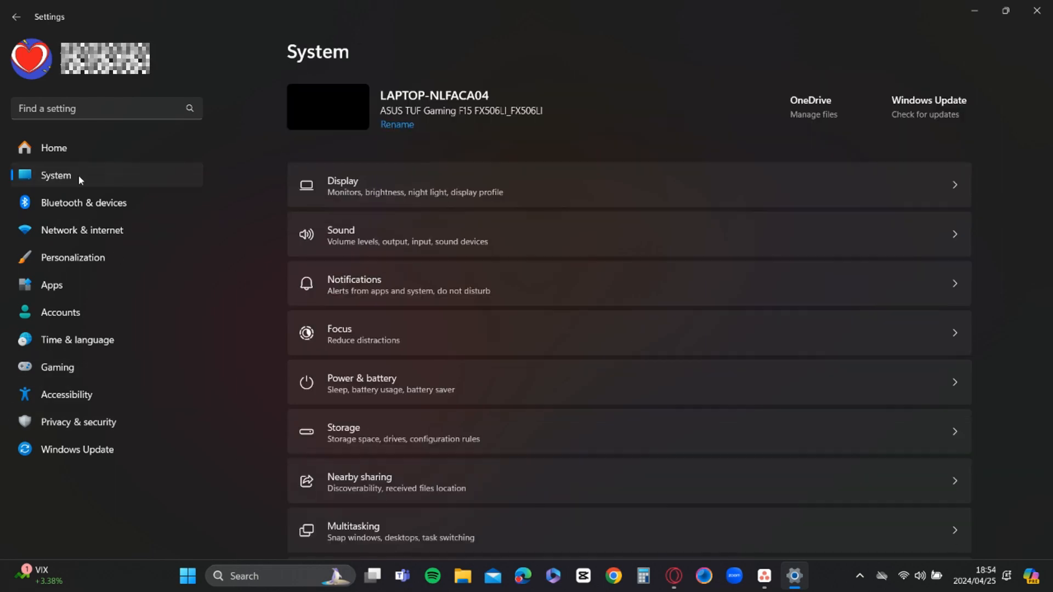
click(395, 298)
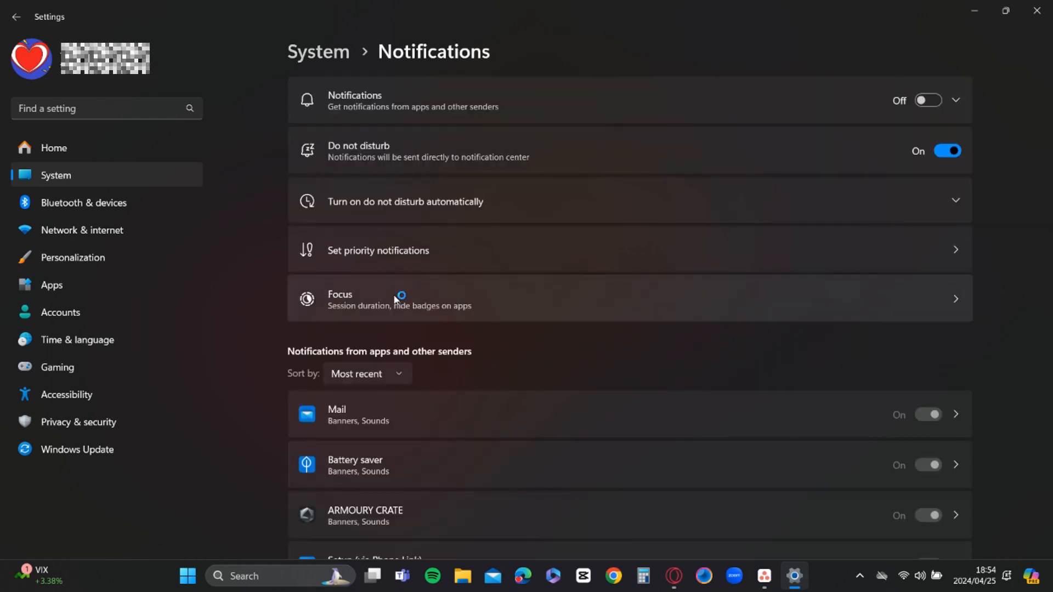
scroll(399, 329, down, 2)
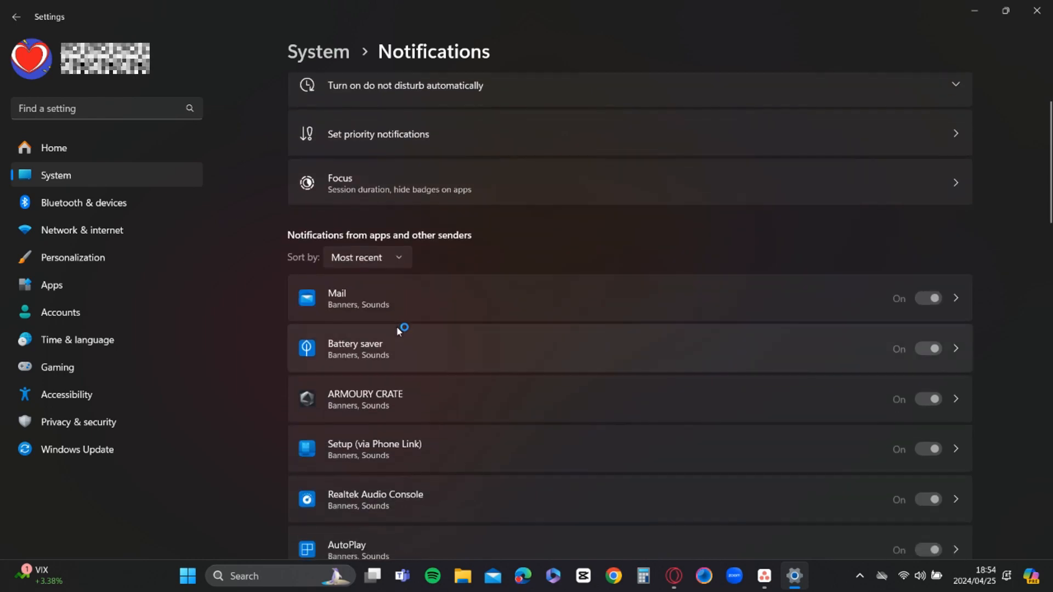
scroll(399, 331, up, 2)
scroll(399, 331, down, 6)
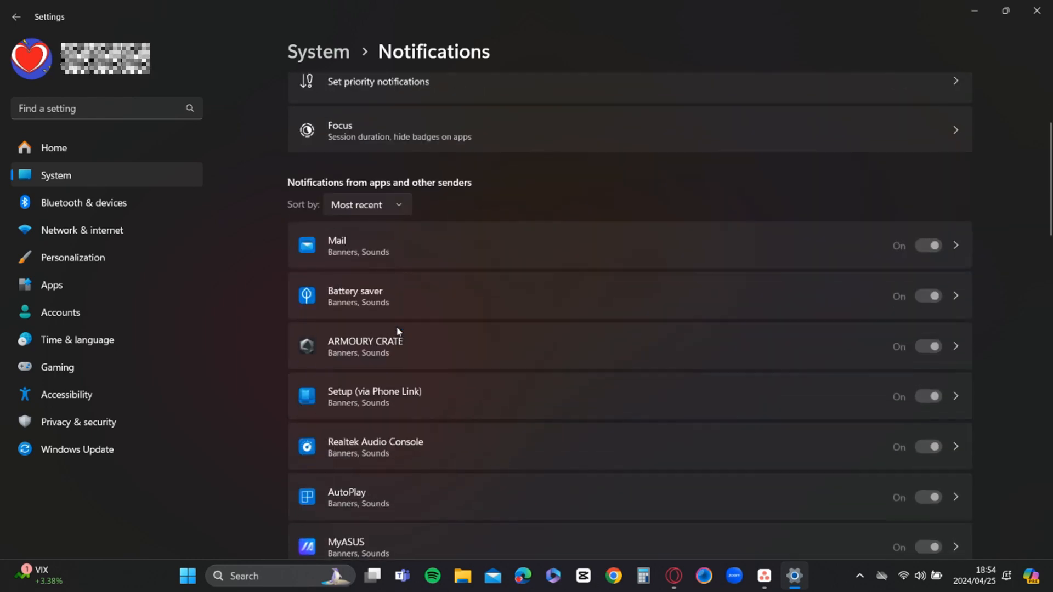
scroll(397, 327, down, 10)
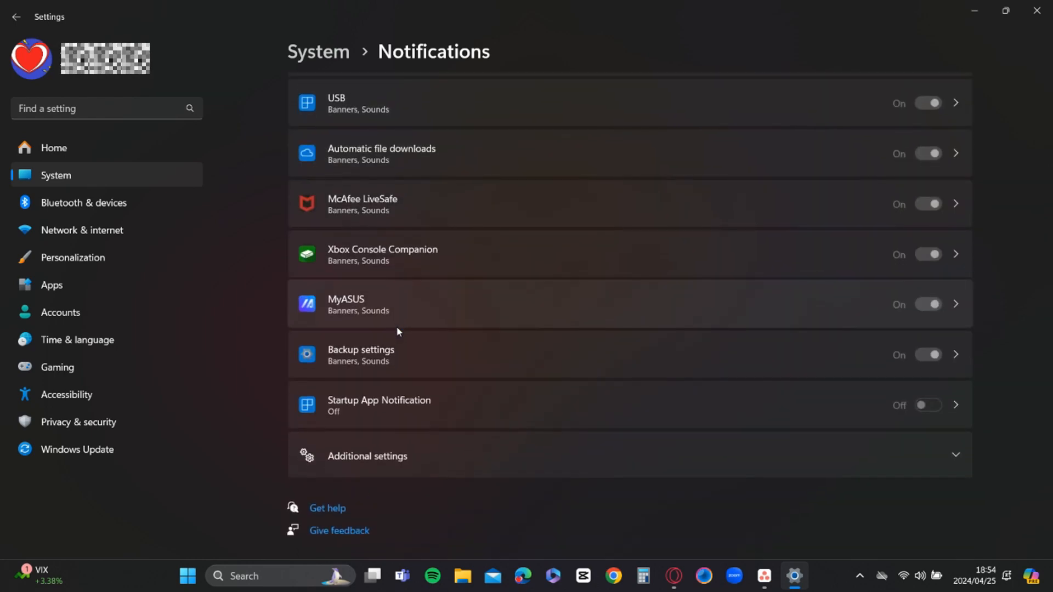
click(376, 470)
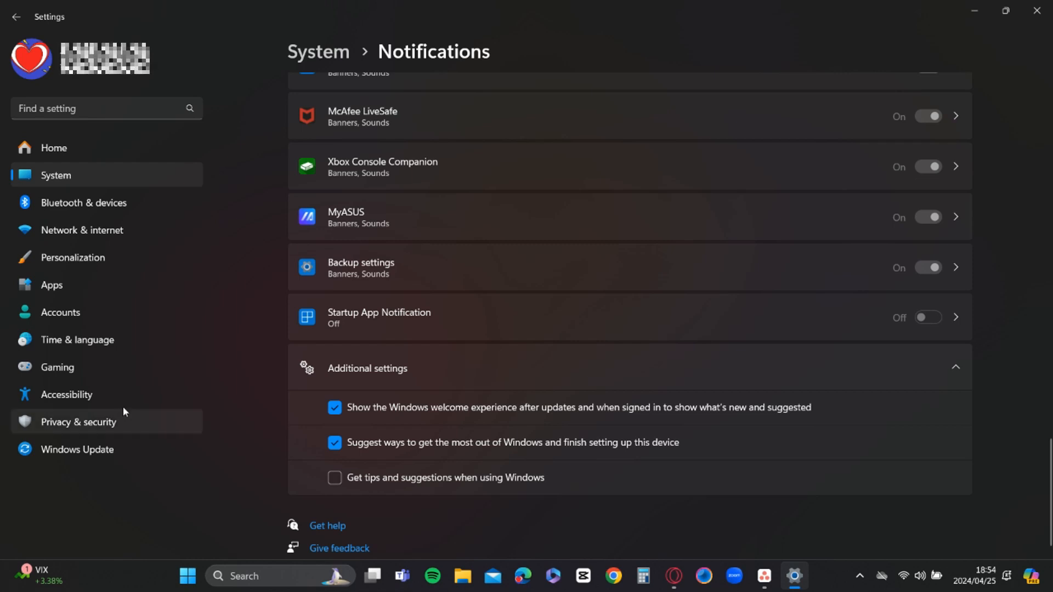
Step: Review the list of installed apps for unneeded programs and close Settings
click(91, 283)
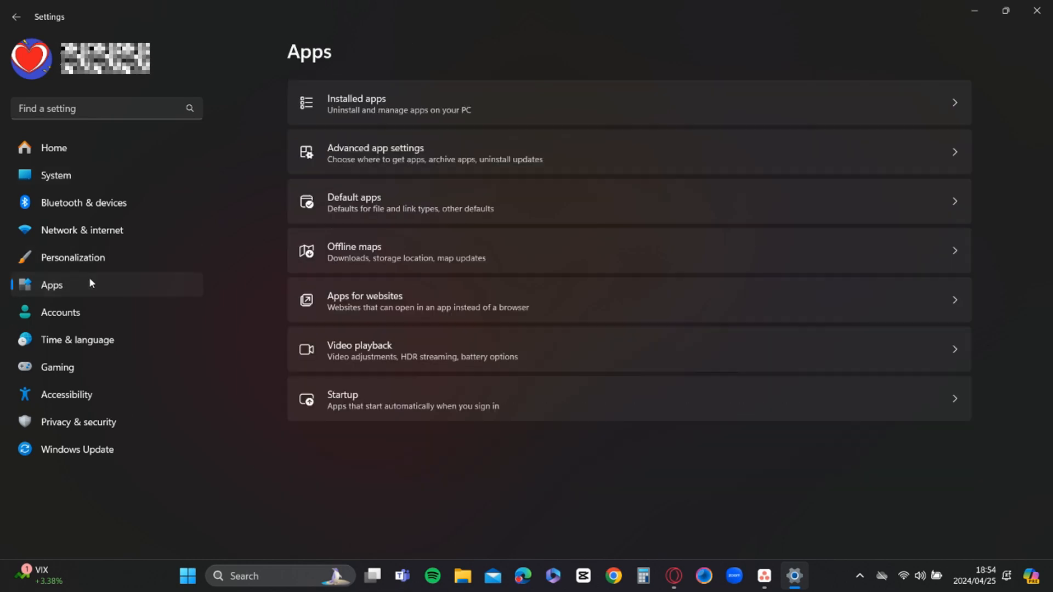
click(375, 117)
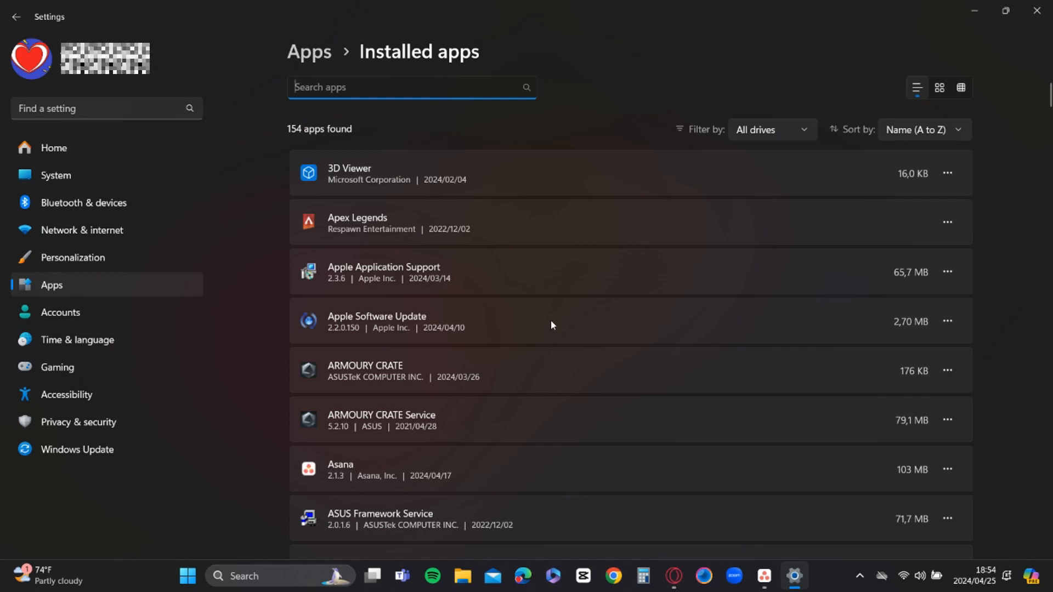
scroll(551, 324, down, 2)
scroll(551, 324, up, 2)
scroll(951, 216, up, 1)
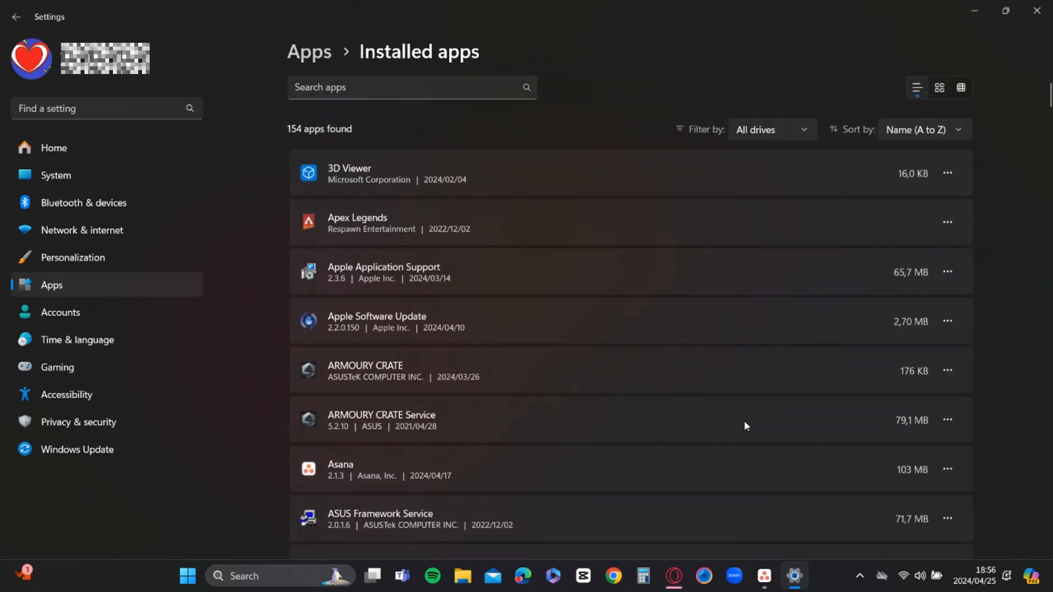
click(1036, 10)
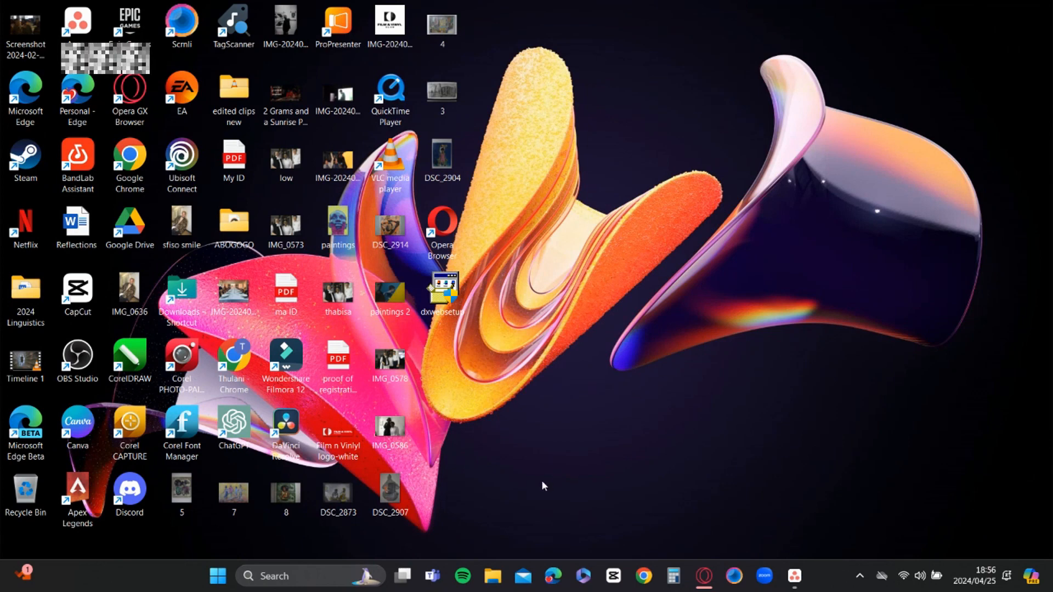
Step: Run sysdm.cpl and open the Performance Options from the advanced System Properties
key(super+r)
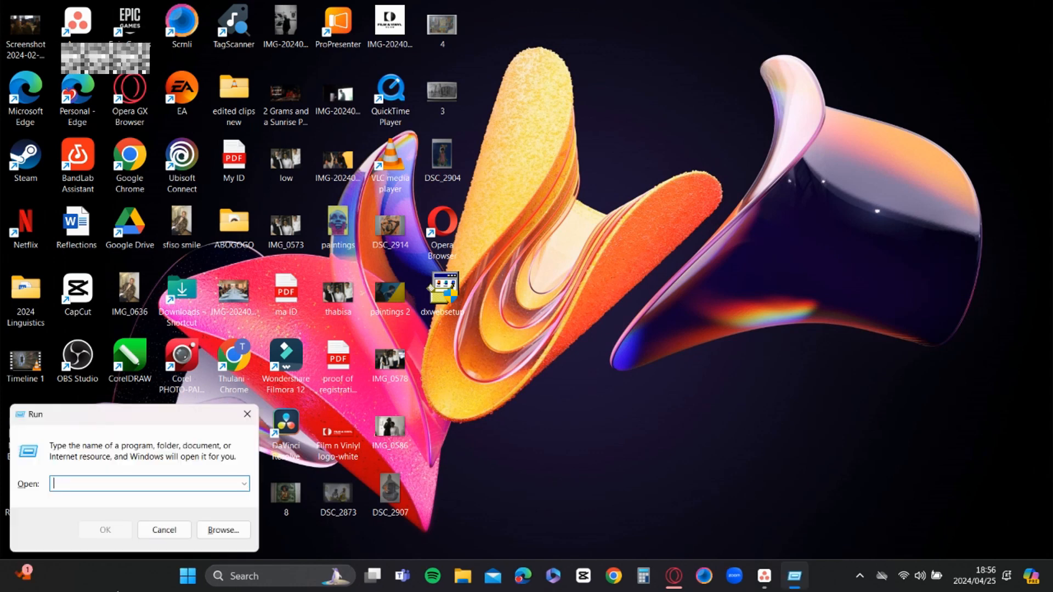
text(sysdm)
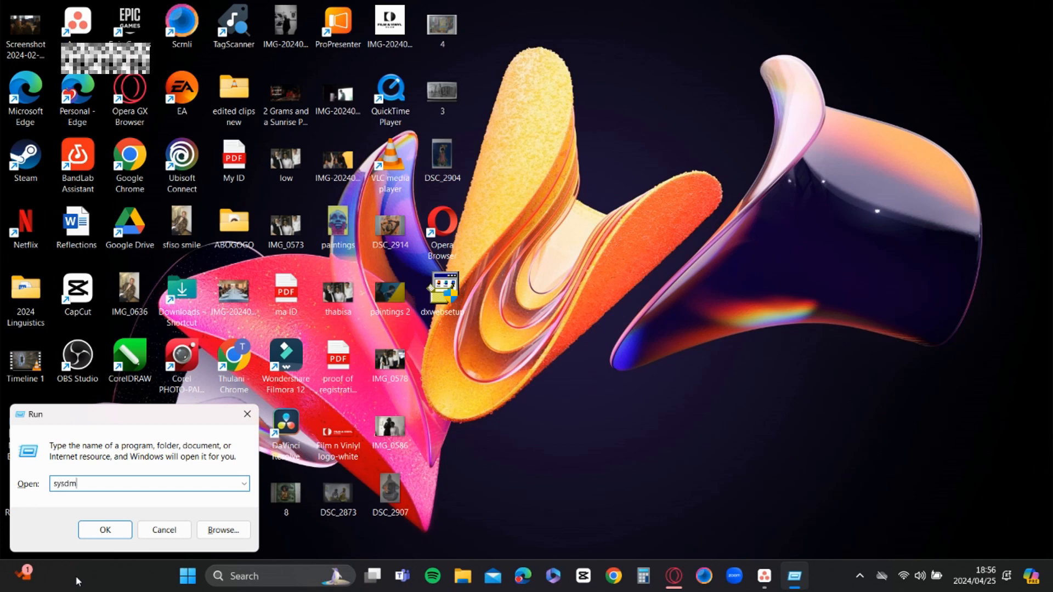
text(.c)
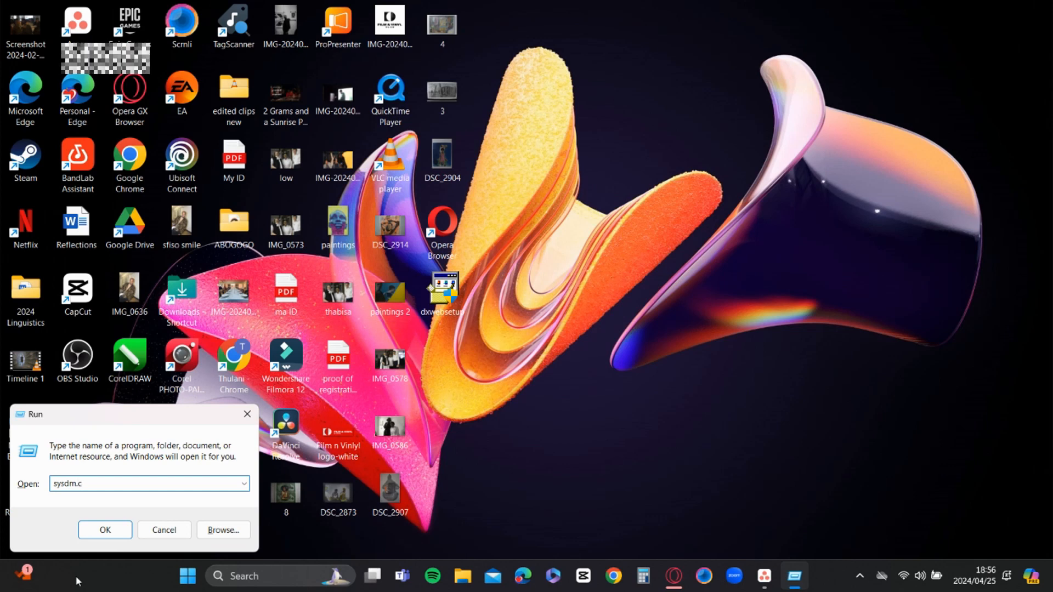
text(pl)
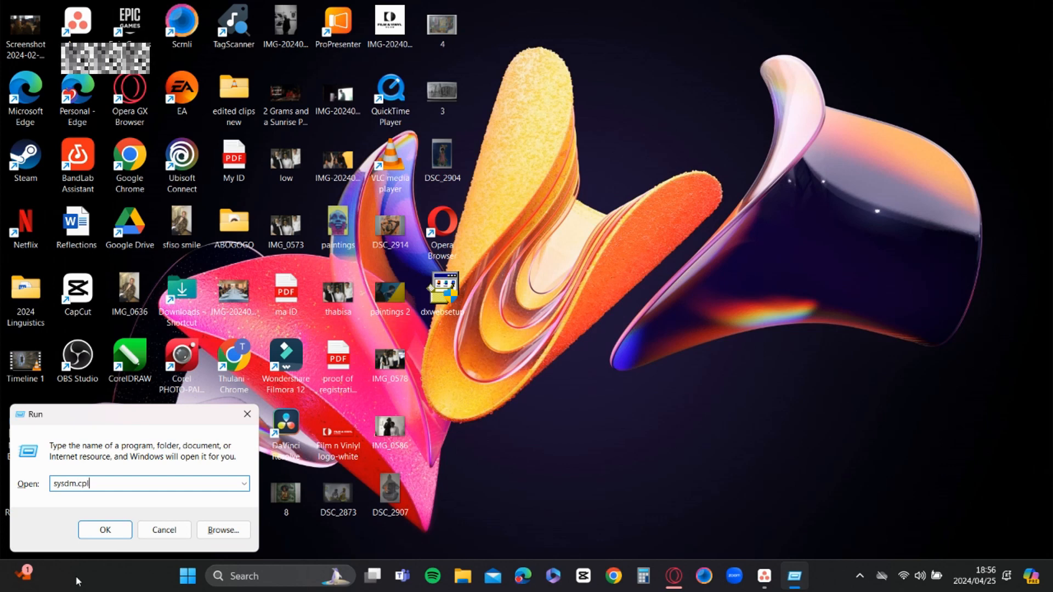
key(Return)
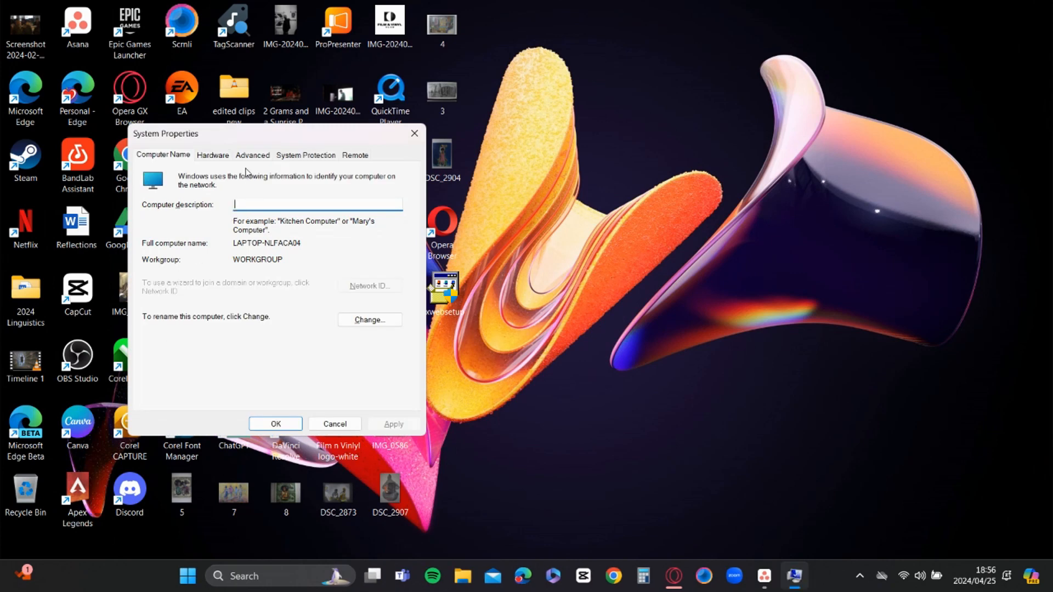
click(253, 156)
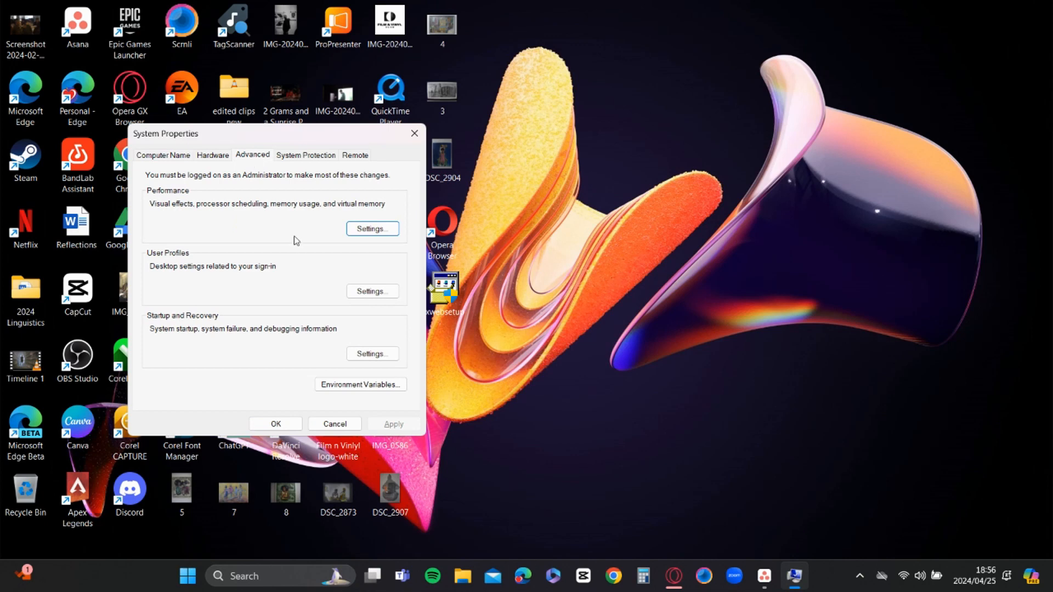
click(374, 230)
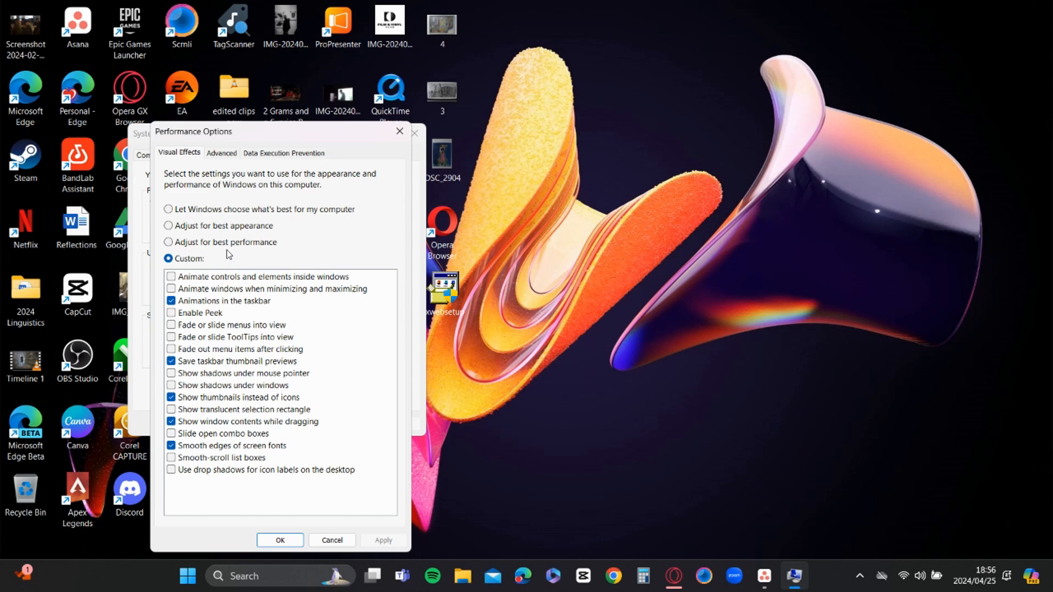
Step: Set visual effects to best performance, keeping only taskbar animations, saved taskbar thumbnail previews, thumbnails instead of icons, window contents while dragging and smooth font edges
click(177, 243)
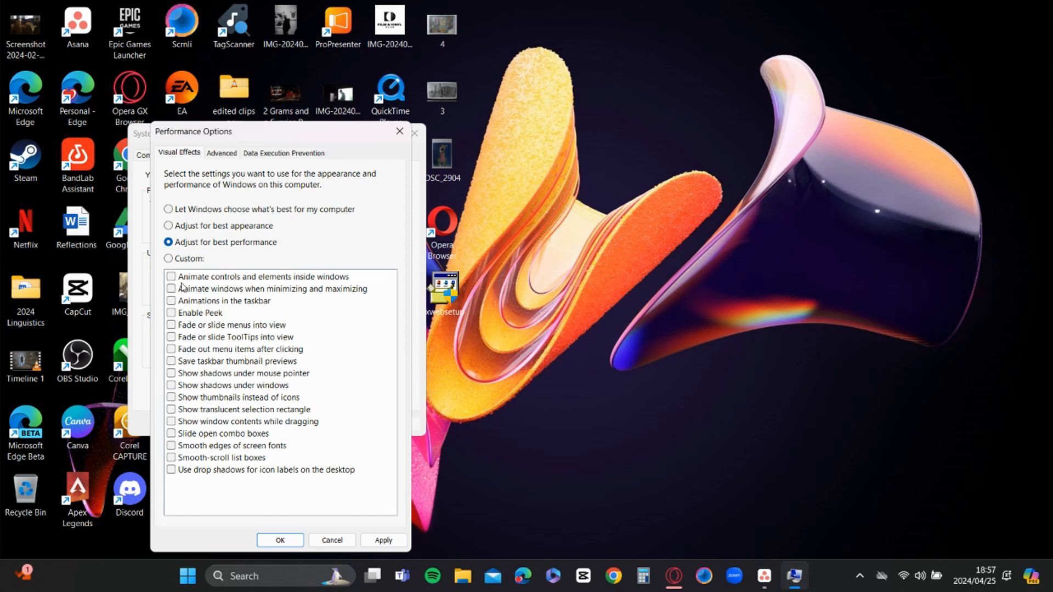
click(171, 301)
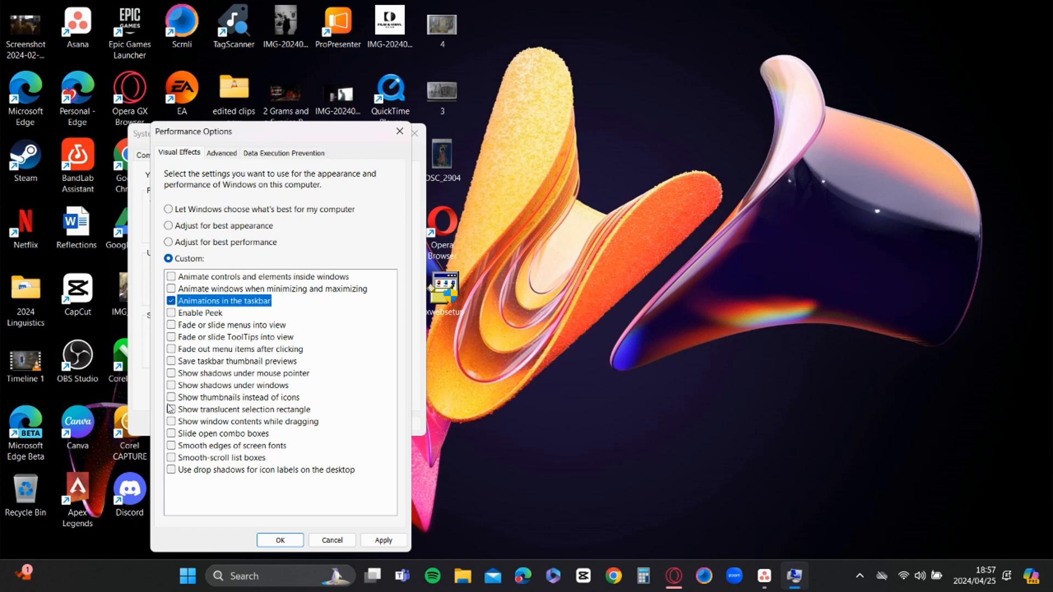
click(172, 363)
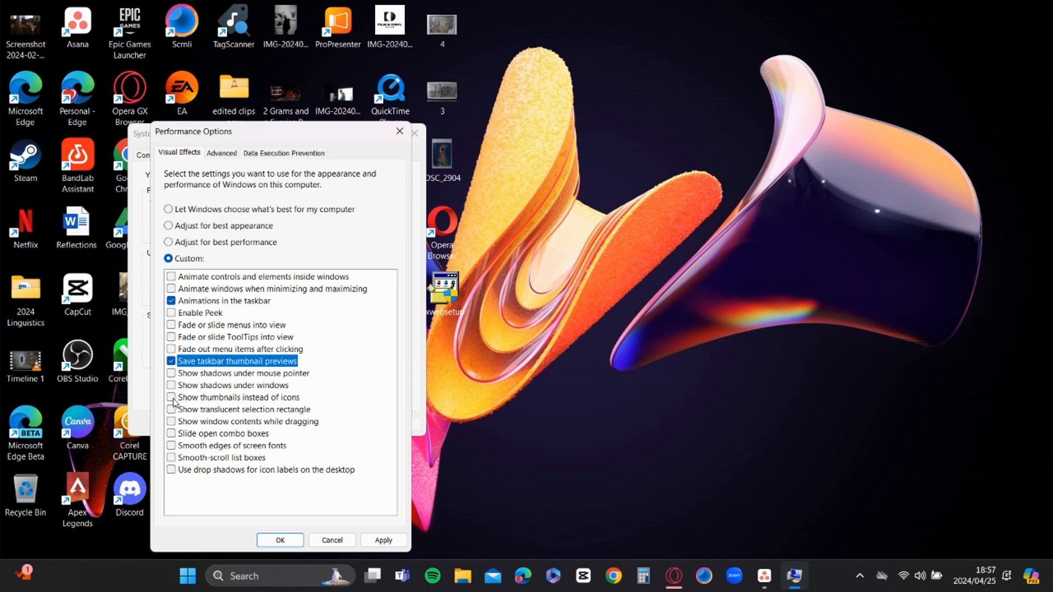
click(172, 400)
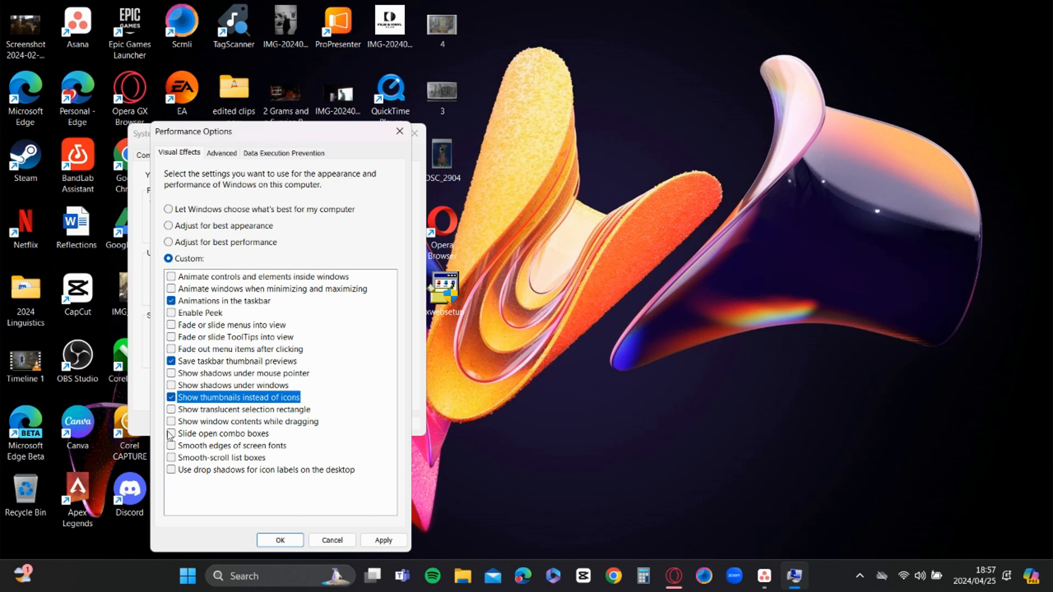
click(171, 423)
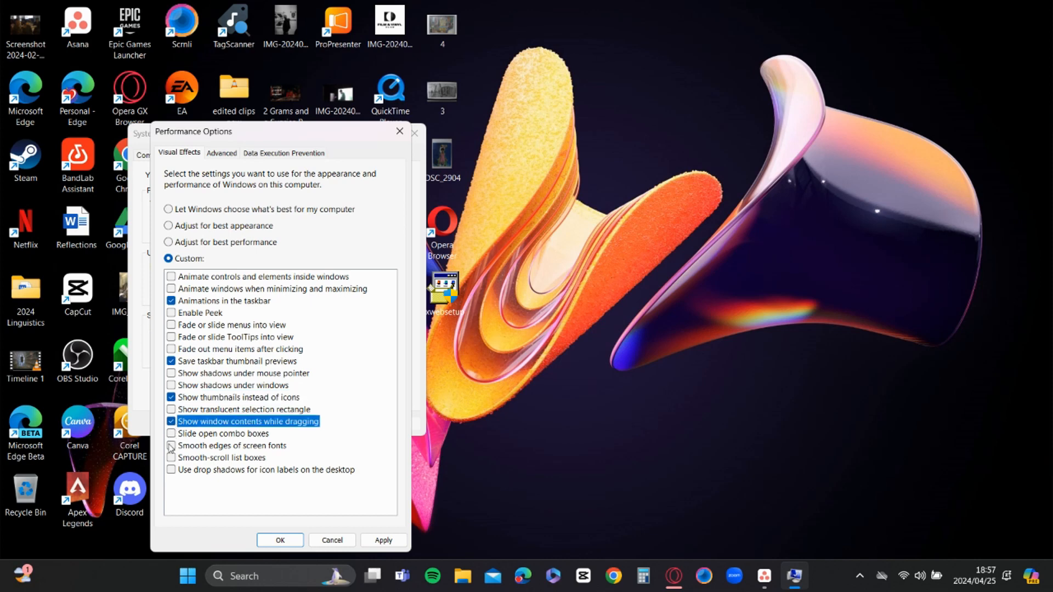
click(171, 446)
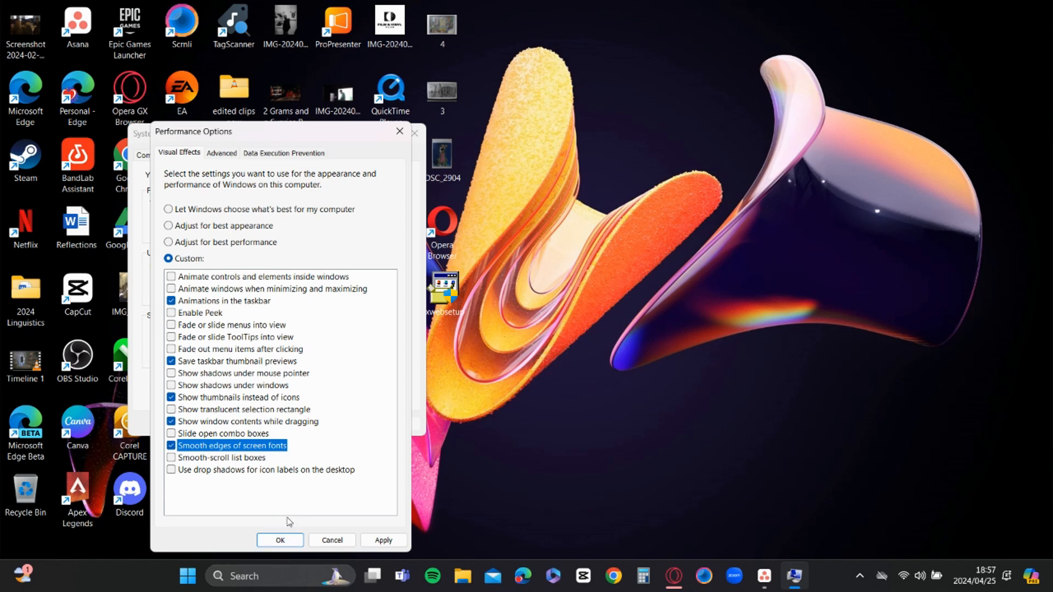
click(380, 545)
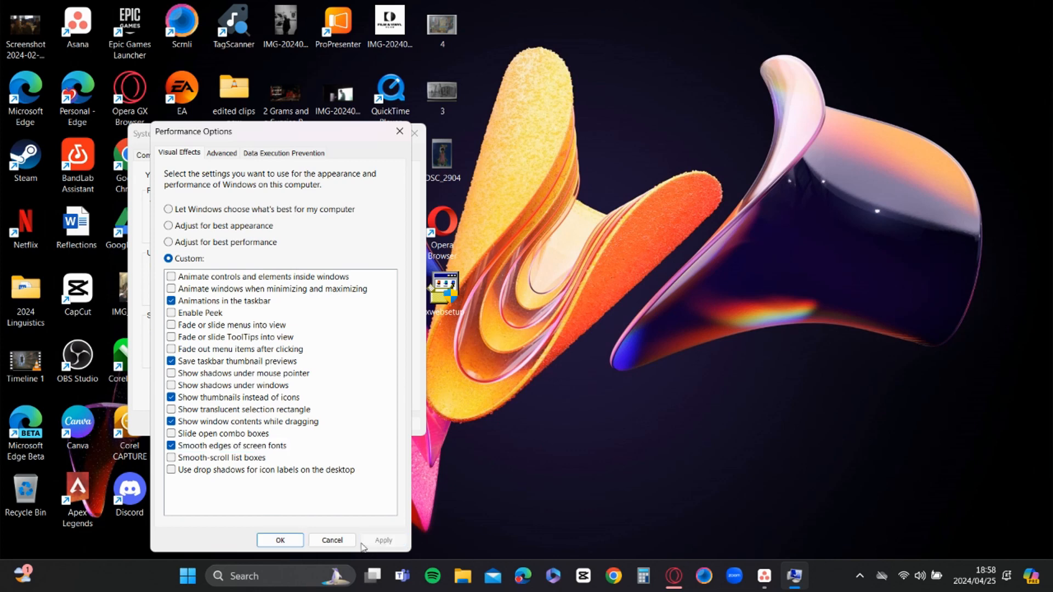
click(275, 541)
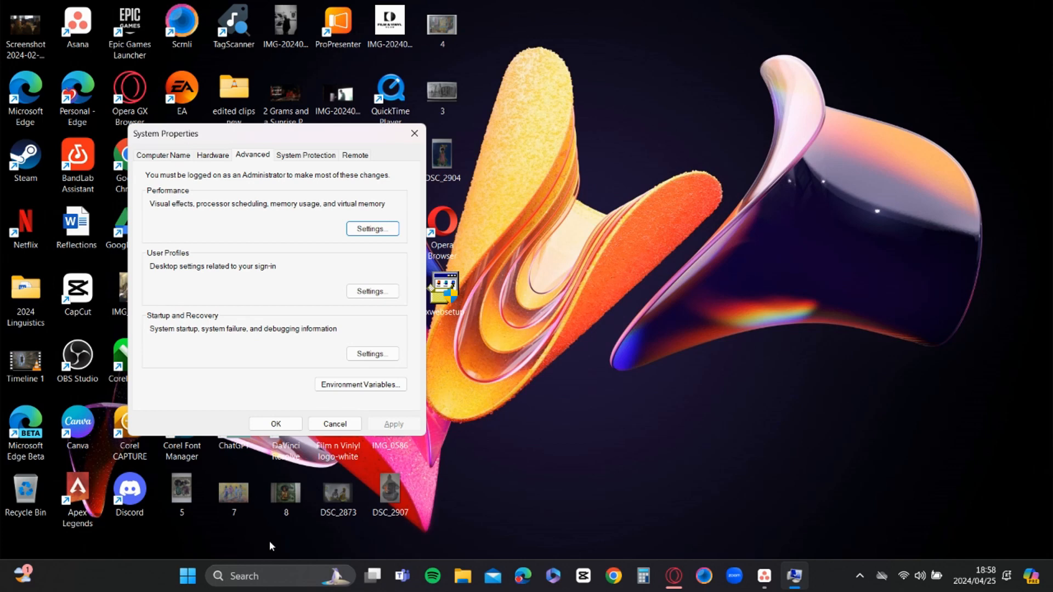
click(276, 424)
Step: In the Windows Gaming settings, turn off allowing the controller to open Game Bar, and close Settings
click(286, 576)
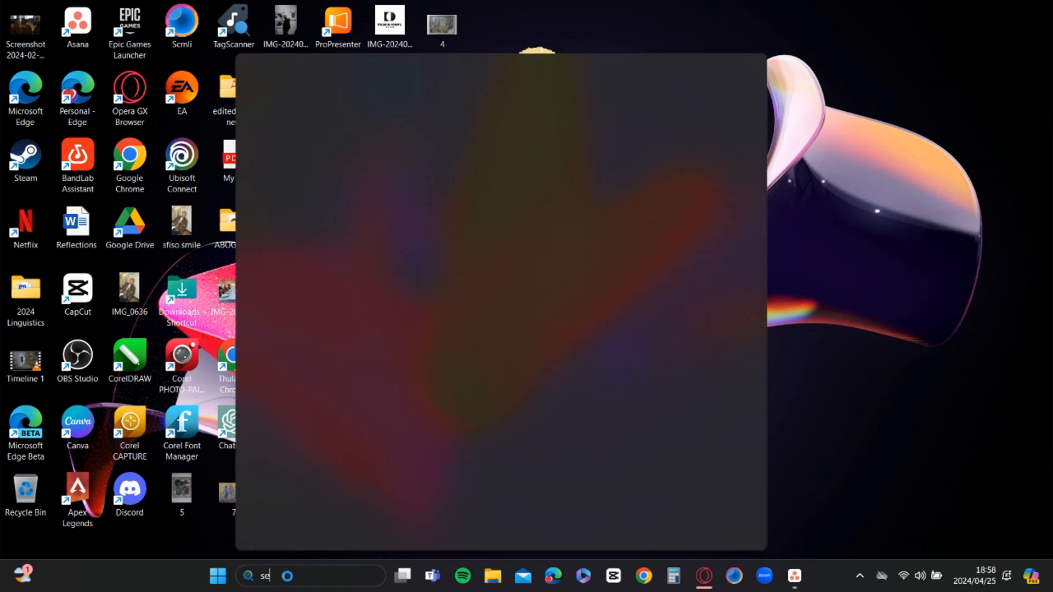
text(settin)
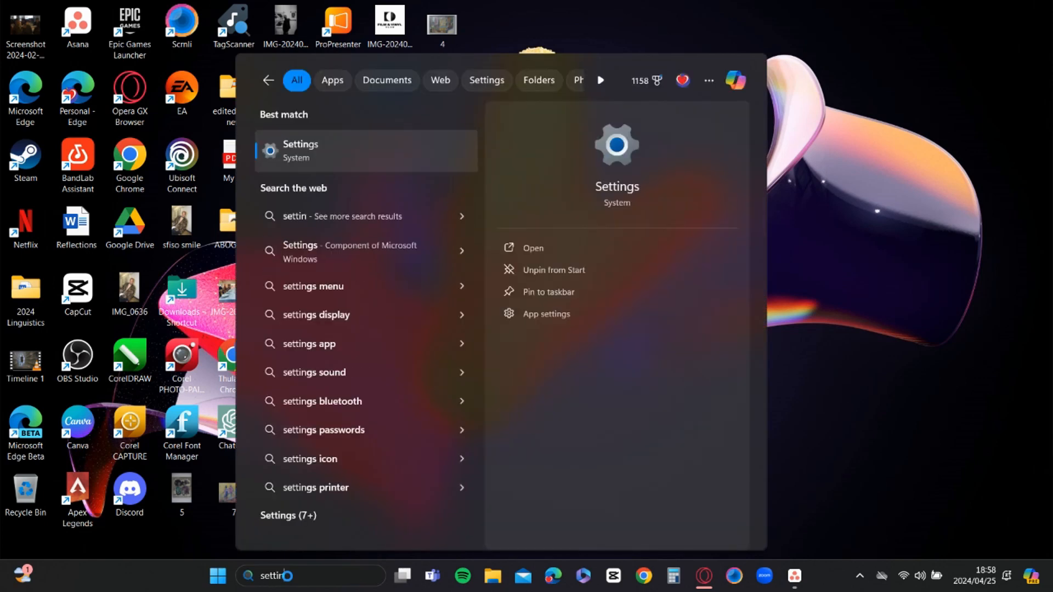
text(gs)
key(Return)
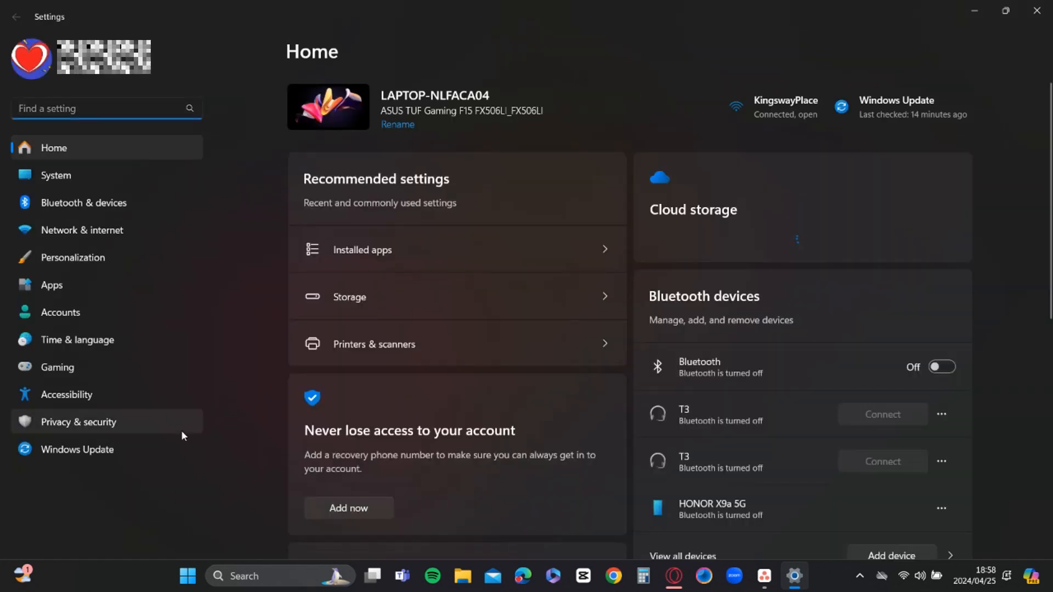
click(126, 372)
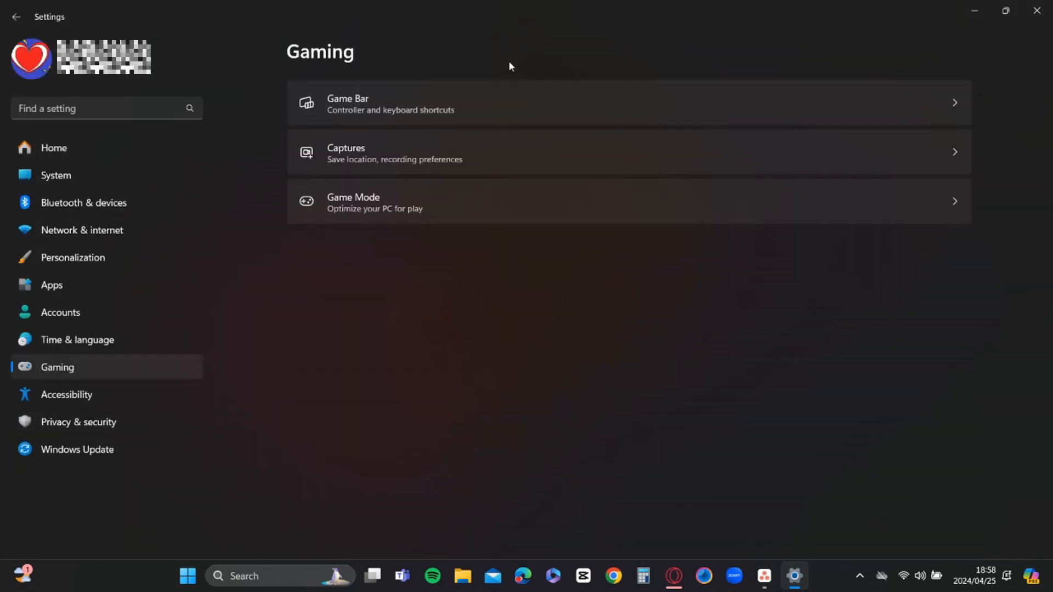
click(497, 98)
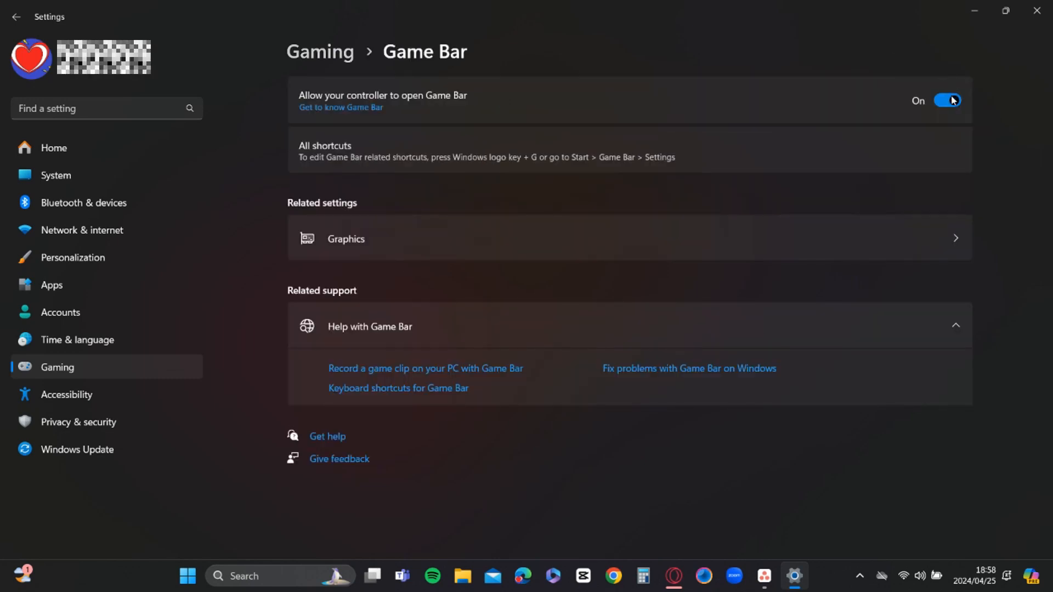
click(954, 100)
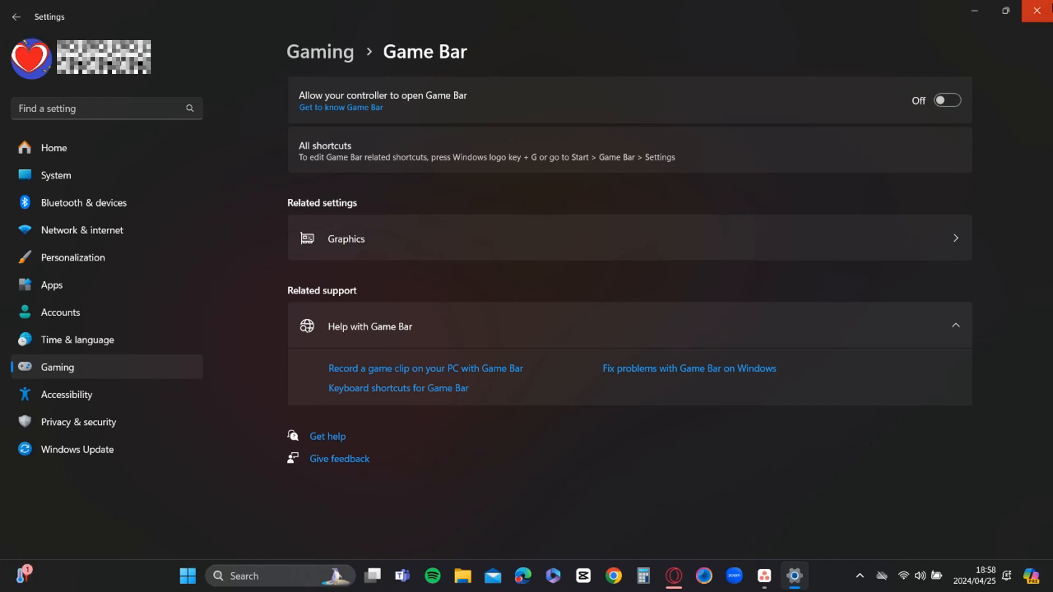
click(1039, 10)
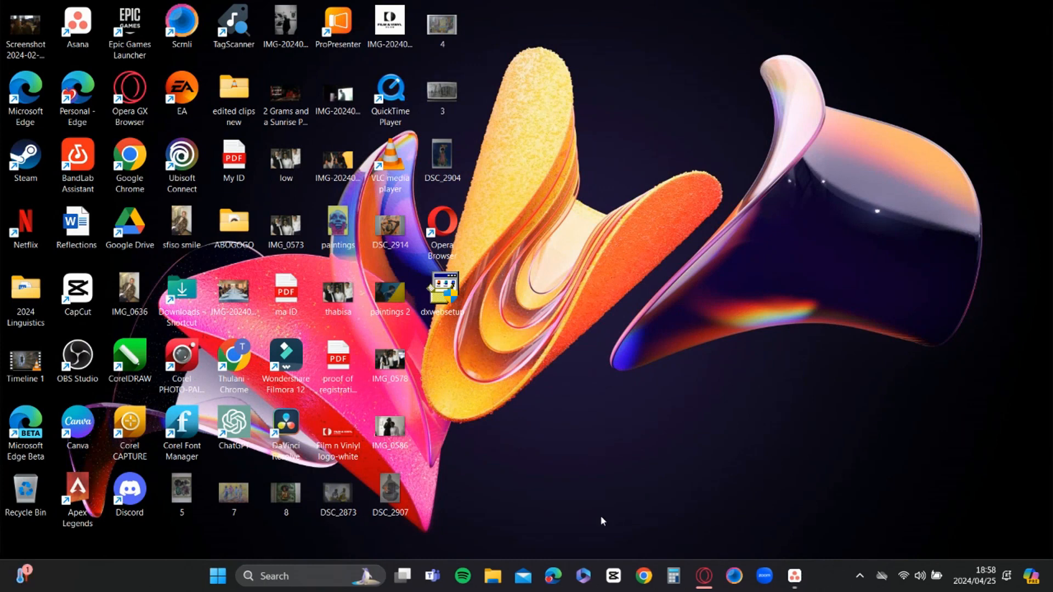
Step: Run temp to open the Windows Temp folder
key(super+r)
text(t)
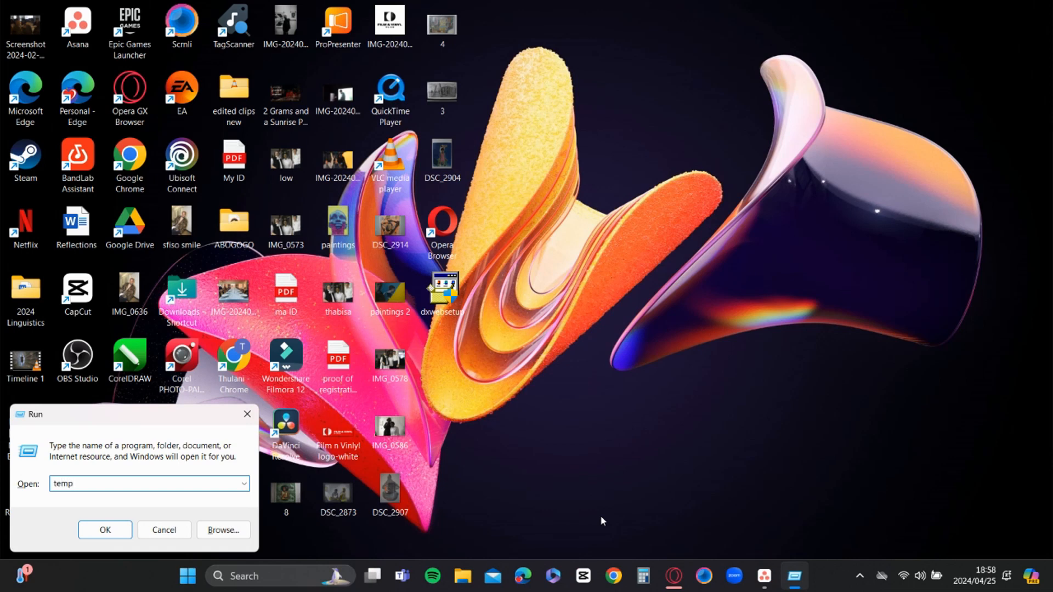
key(Return)
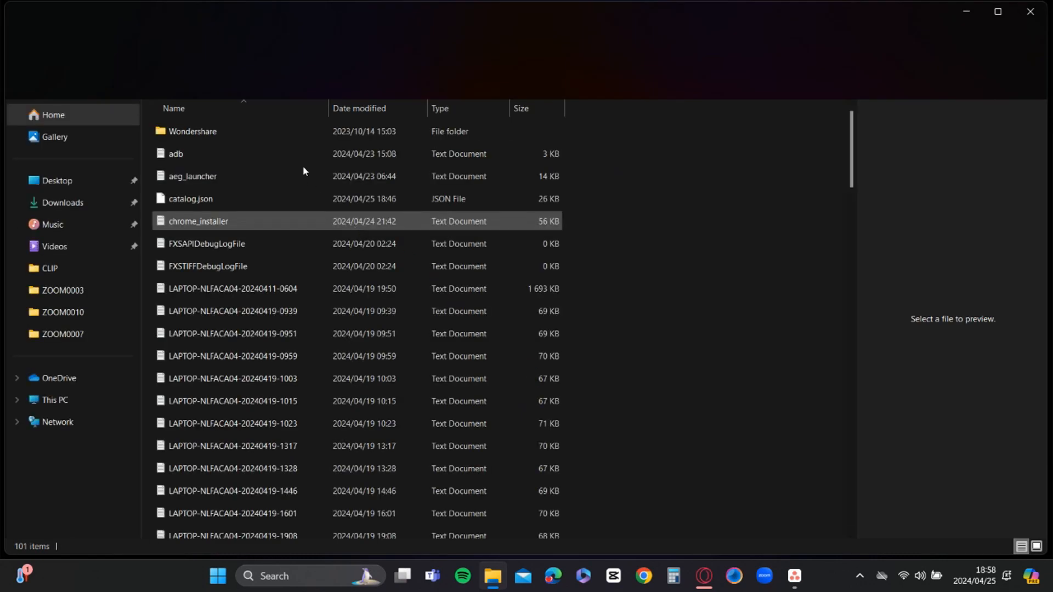
Step: Select every file and folder in the Windows Temp folder and delete them all
click(295, 128)
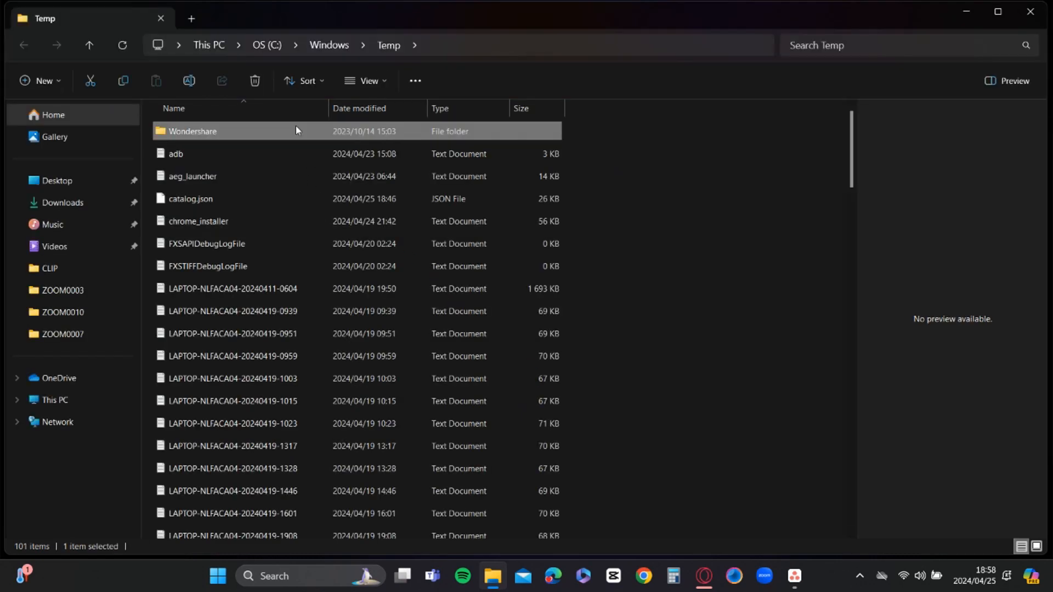
key(shift+Down)
key(shift+Down)
key(shift+Down)
key(shift+Down)
key(shift+Down)
key(shift+Down)
key(shift+Down)
key(shift+Down)
key(shift+Down)
key(shift+Down)
key(shift+Down)
key(shift+Down)
key(shift+Down)
key(shift+Down)
key(shift+Down)
key(shift+Down)
key(shift+Down)
key(shift+Down)
key(shift+Down)
key(shift+Down)
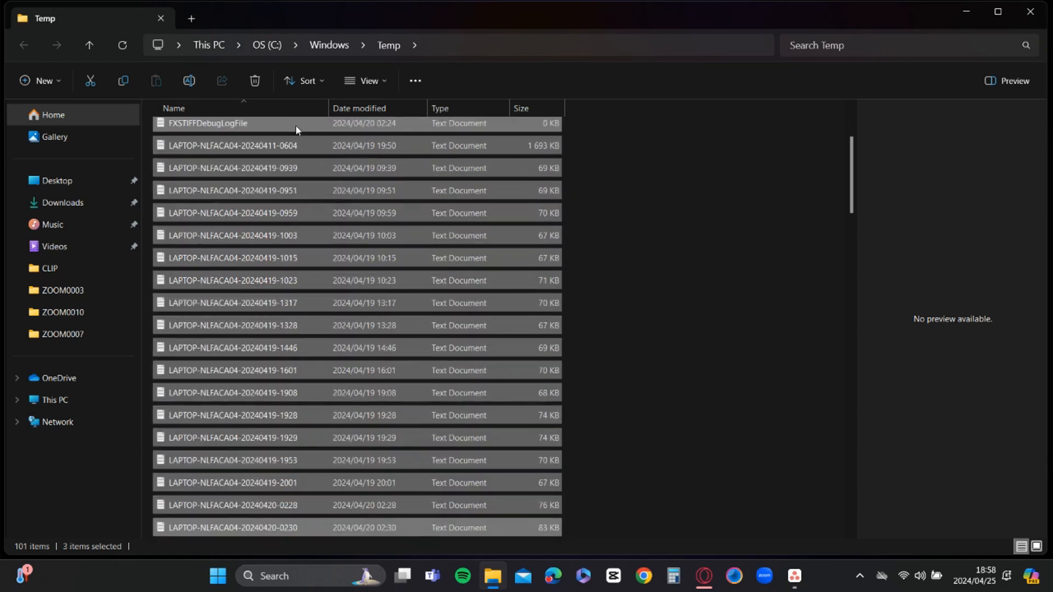
key(shift+Down)
key(shift+Down)
key(shift+Down)
key(shift+Down)
key(shift+Down)
key(shift+Down)
key(shift+Down)
key(shift+Down)
key(shift+Down)
key(shift+Down)
key(shift+Down)
key(shift+Down)
key(shift+Down)
key(shift+Down)
key(shift+Down)
key(shift+Down)
key(shift+Down)
key(shift+Down)
key(shift+Down)
key(shift+Down)
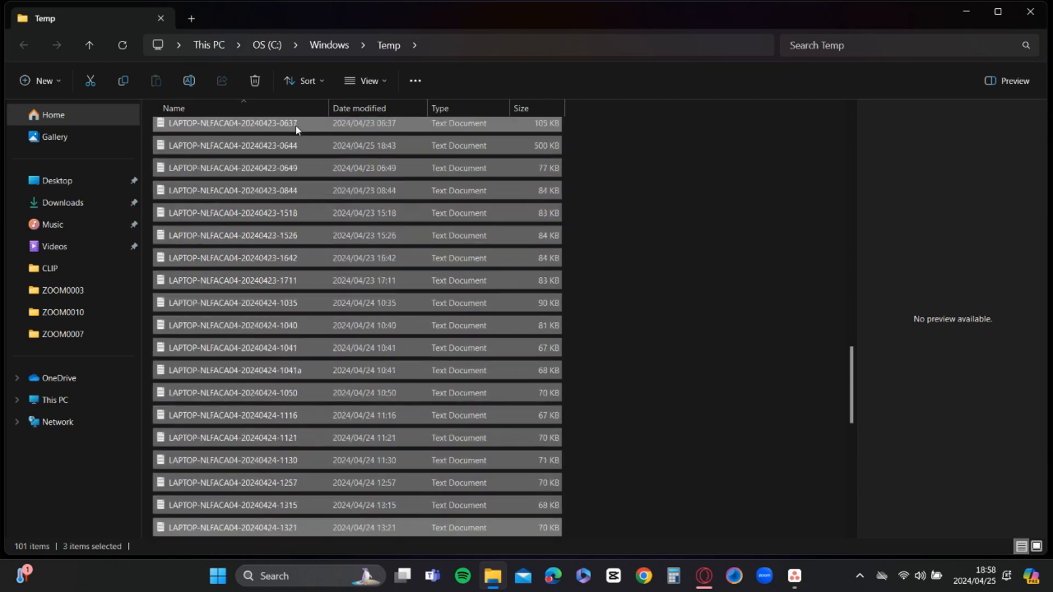
key(shift+Down)
key(shift+Down)
key(shift+Down)
key(shift+Down)
key(shift+Down)
key(shift+Down)
key(shift+Down)
key(shift+Down)
key(shift+Down)
key(shift+Down)
key(shift+Down)
key(shift+Down)
key(shift+Down)
key(shift+Down)
key(shift+Down)
key(shift+Down)
key(shift+Down)
key(shift+Down)
key(shift+Down)
key(shift+Down)
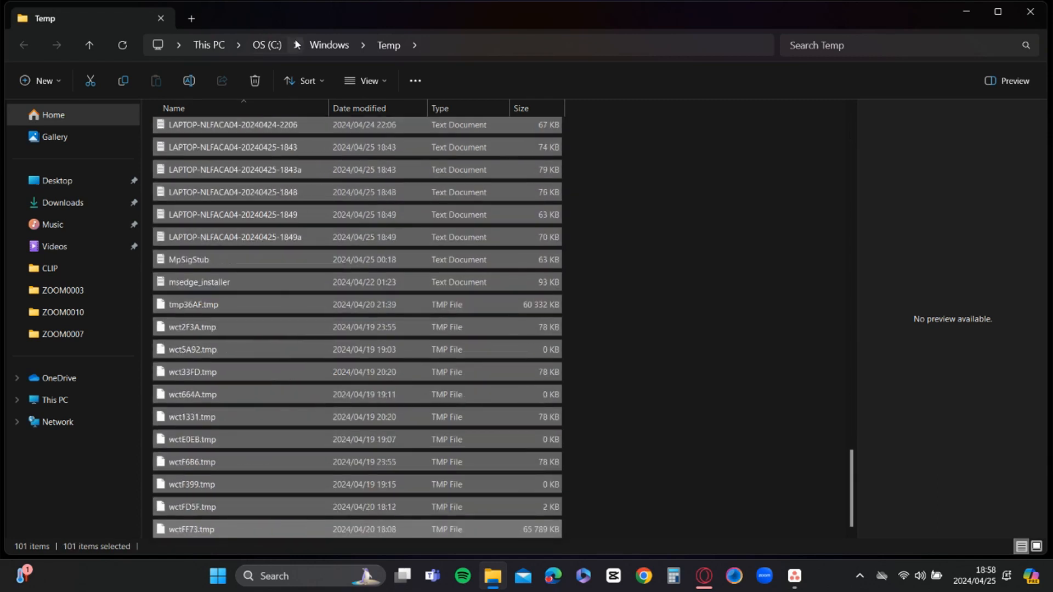
click(262, 88)
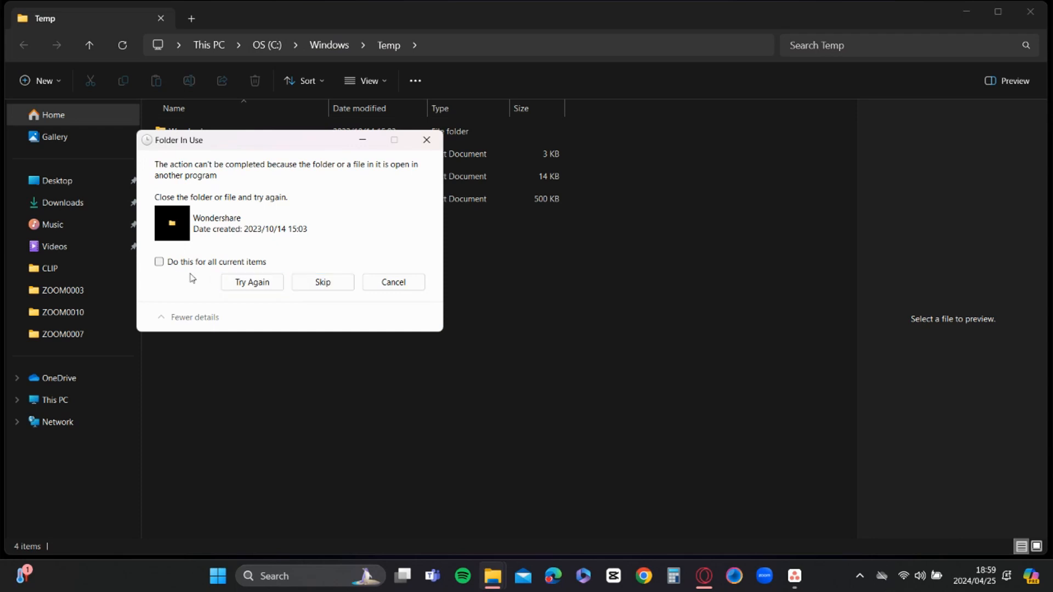
Step: Skip all current items that are in use during the deletion and close the Temp folder window
click(159, 262)
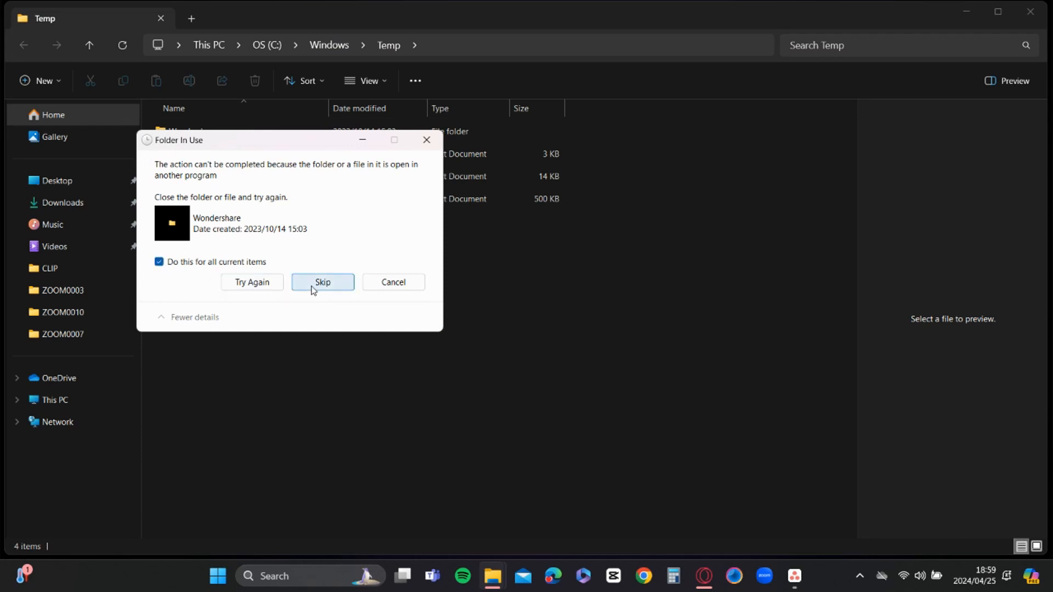
click(312, 285)
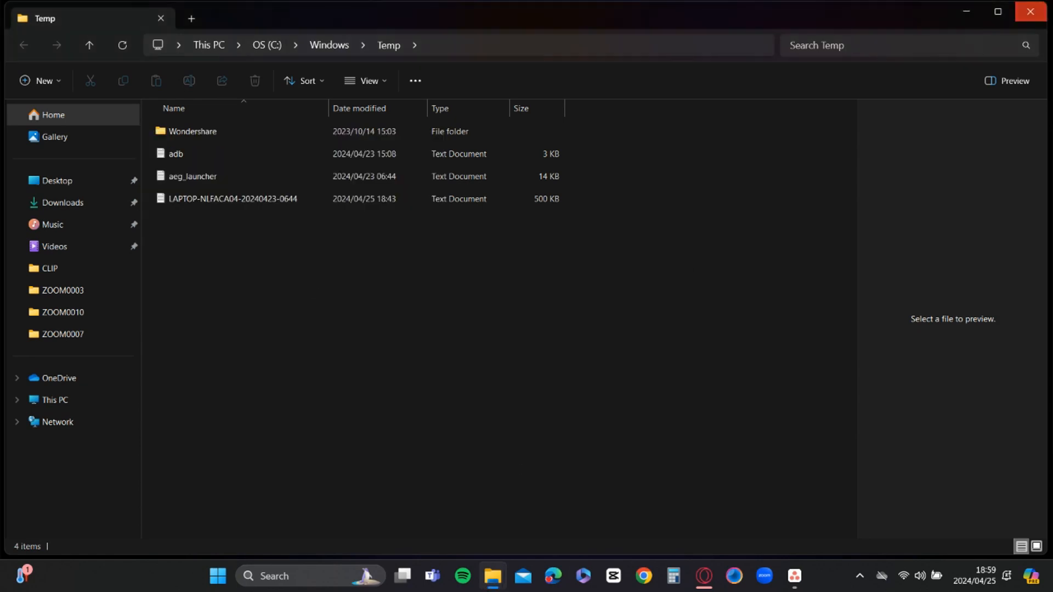
click(1032, 12)
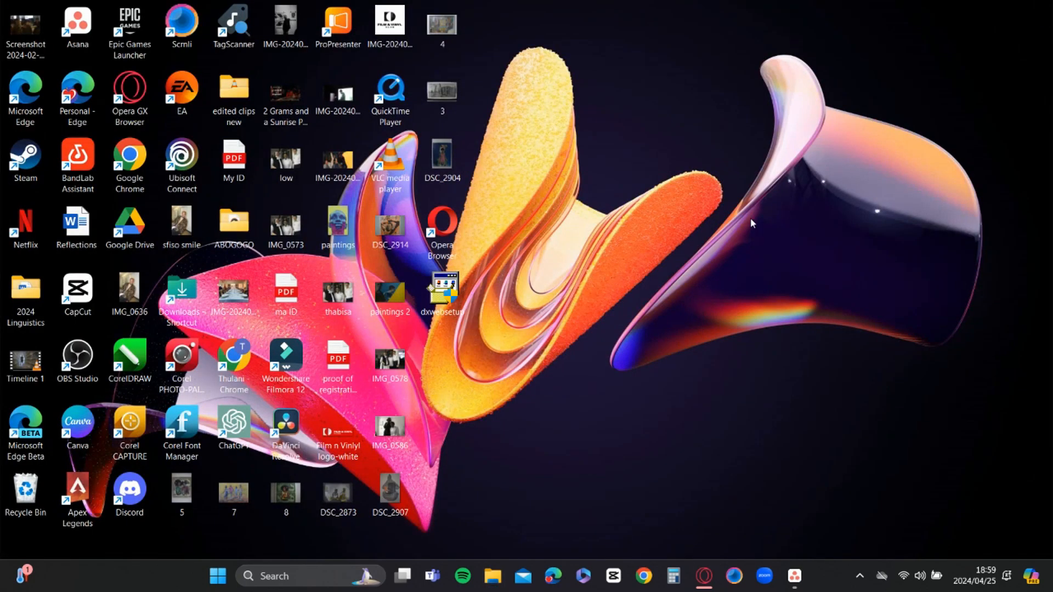
Step: Run %temp% to open the user's local AppData Temp folder
key(super+r)
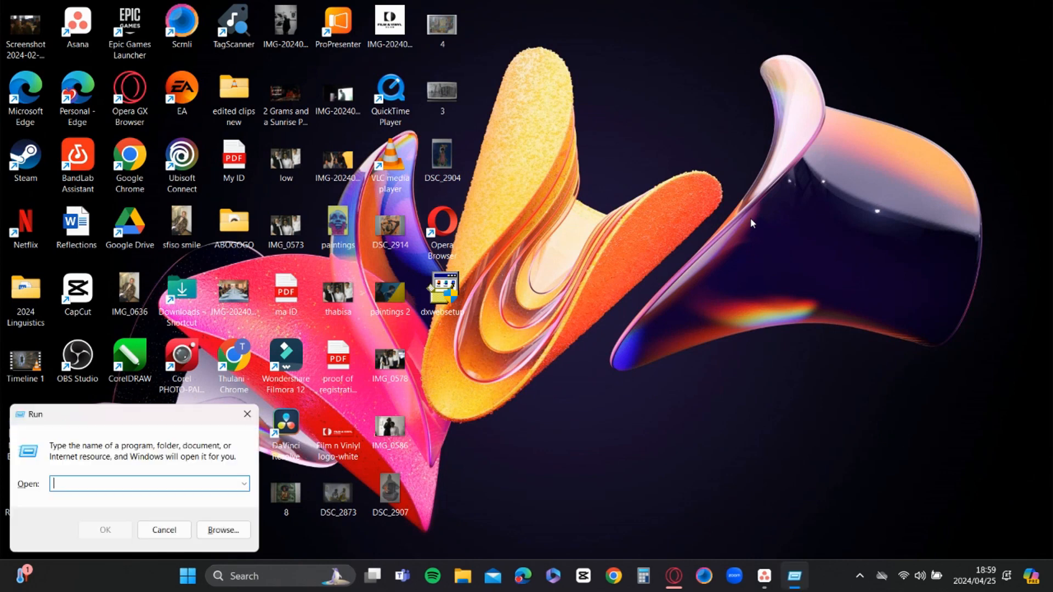
text(%temp%)
key(Return)
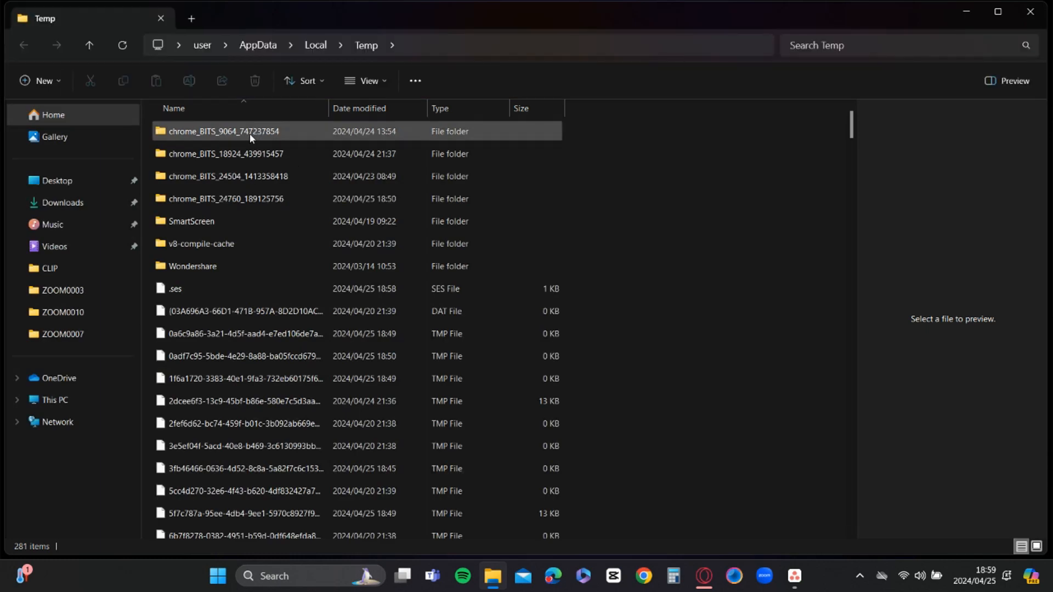
Step: Select every file and folder in the user's local AppData Temp folder and delete them all
click(192, 141)
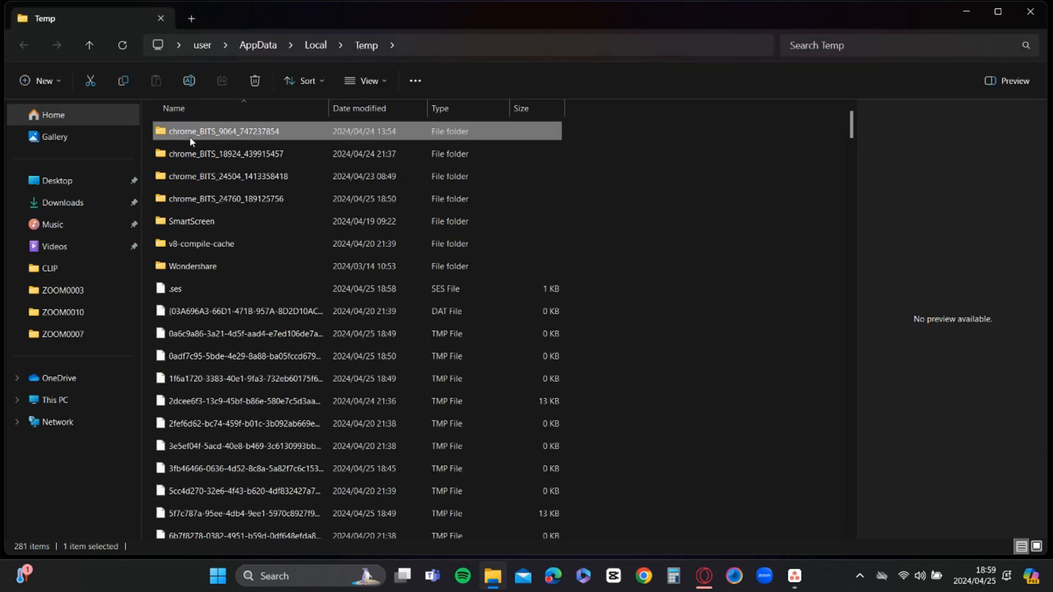
key(shift+Down)
key(shift+Down)
key(shift+Down)
key(shift+Down)
key(shift+Down)
key(shift+Down)
key(shift+Down)
key(shift+Down)
key(shift+Down)
key(shift+Down)
key(shift+Down)
key(shift+Down)
key(shift+Down)
key(shift+Down)
key(shift+Down)
key(shift+Down)
key(shift+Down)
key(shift+Down)
key(shift+Down)
key(shift+Down)
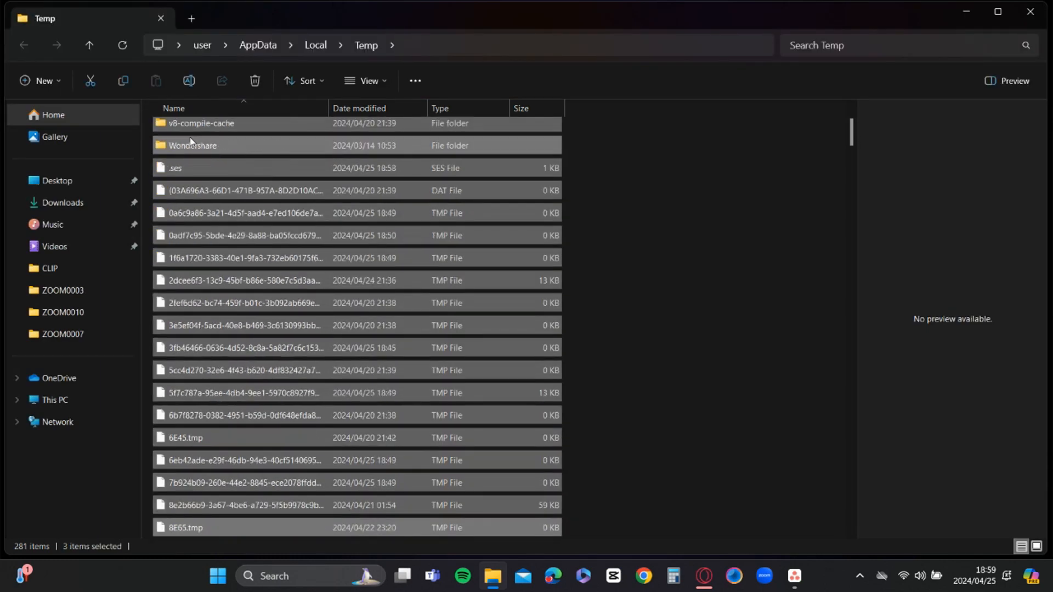
key(shift+Down)
key(shift+Down)
key(shift+Down)
key(shift+Down)
key(shift+Down)
key(shift+Down)
key(shift+Down)
key(shift+Down)
key(shift+Down)
key(shift+Down)
key(shift+Down)
key(shift+Down)
key(shift+Down)
key(shift+Down)
key(shift+Down)
key(shift+Down)
key(shift+Down)
key(shift+Down)
key(shift+Down)
key(shift+Down)
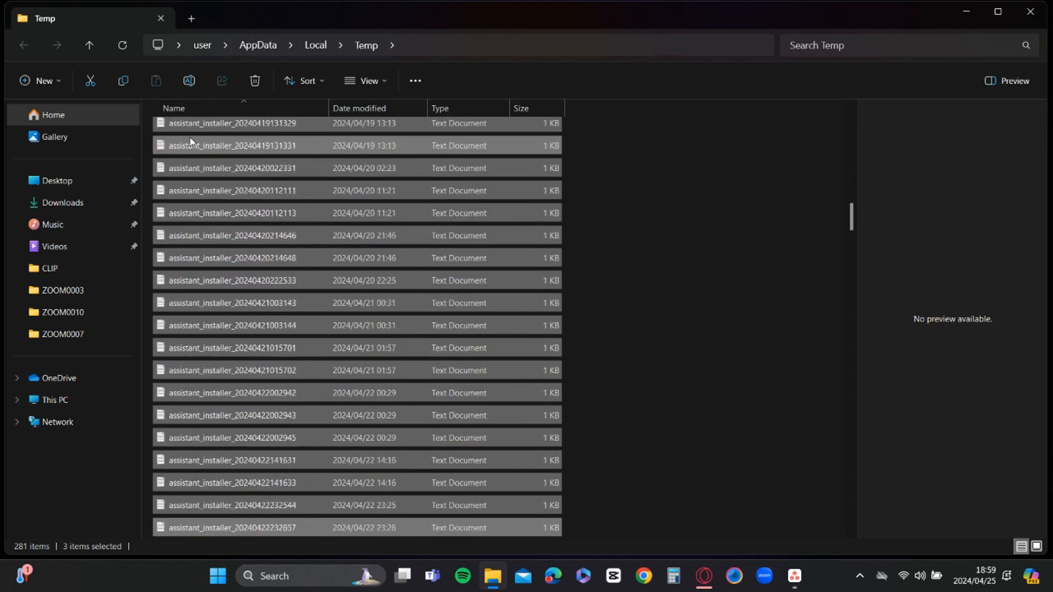
key(shift+Down)
key(shift+Down)
key(shift+Down)
key(shift+Down)
key(shift+Down)
key(shift+Down)
key(shift+Down)
key(shift+Down)
key(shift+Down)
key(shift+Down)
key(shift+Down)
key(shift+Down)
key(shift+Down)
key(shift+Down)
key(shift+Down)
key(shift+Down)
key(shift+Down)
key(shift+Down)
key(shift+Down)
key(shift+Down)
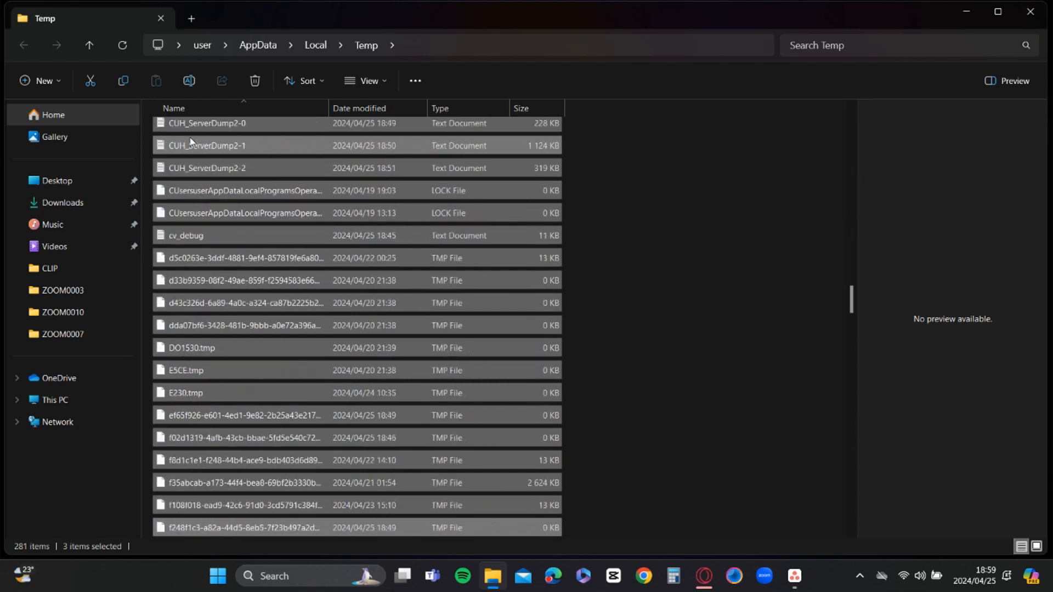
key(shift+Down)
key(shift+Down)
key(shift+Down)
key(shift+Down)
key(shift+Down)
key(shift+Down)
key(shift+Down)
key(shift+Down)
key(shift+Down)
key(shift+Down)
key(shift+Down)
key(shift+Down)
key(shift+Down)
key(shift+Down)
key(shift+Down)
key(shift+Down)
key(shift+Down)
key(shift+Down)
key(shift+Down)
key(shift+Down)
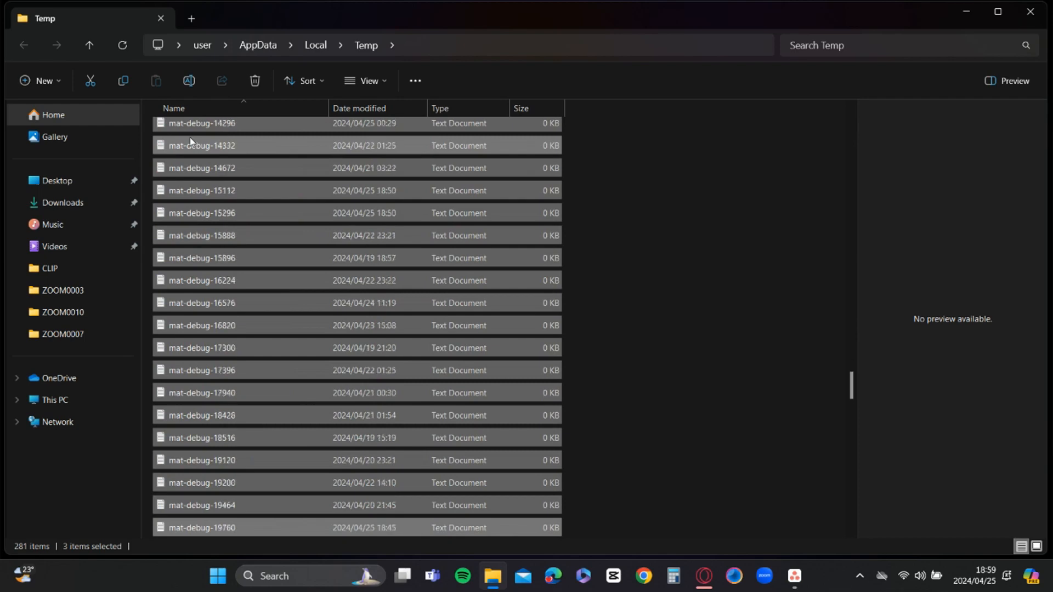
key(shift+Down)
key(shift+Down)
key(shift+Down)
key(shift+Down)
key(shift+Down)
key(shift+Down)
key(shift+Down)
key(shift+Down)
key(shift+Down)
key(shift+Down)
key(shift+Down)
key(shift+Down)
key(shift+Down)
key(shift+Down)
key(shift+Down)
key(shift+Down)
key(shift+Down)
key(shift+Down)
key(shift+Down)
key(shift+Down)
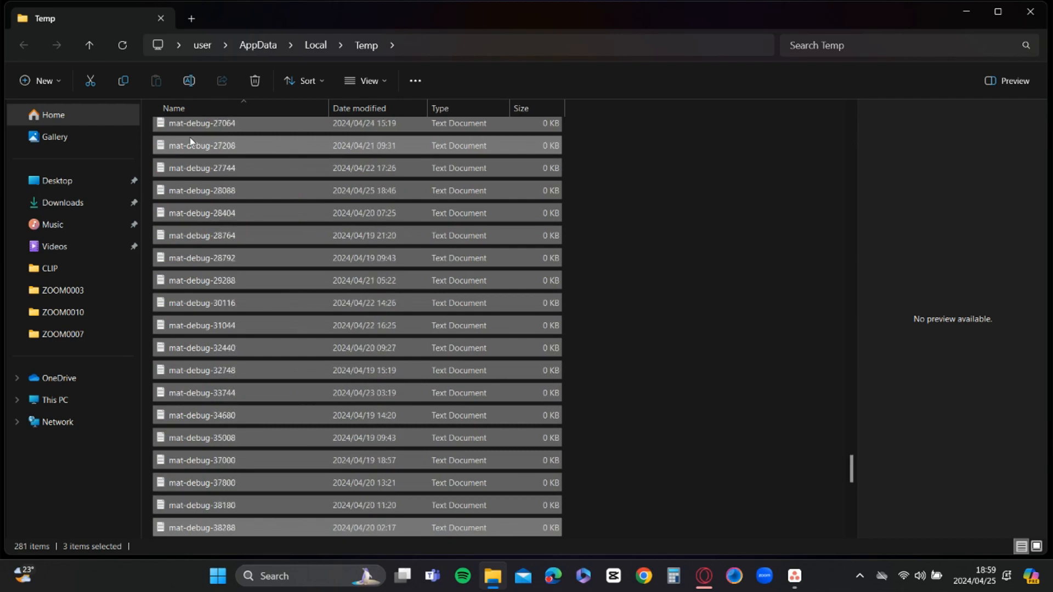
key(shift+Down)
key(shift+Down)
key(shift+Down)
key(shift+Down)
key(shift+Down)
key(shift+Down)
key(shift+Down)
key(shift+Down)
key(shift+Down)
key(shift+Down)
key(shift+Down)
key(shift+Down)
key(shift+Down)
key(shift+Down)
key(shift+Down)
key(shift+Down)
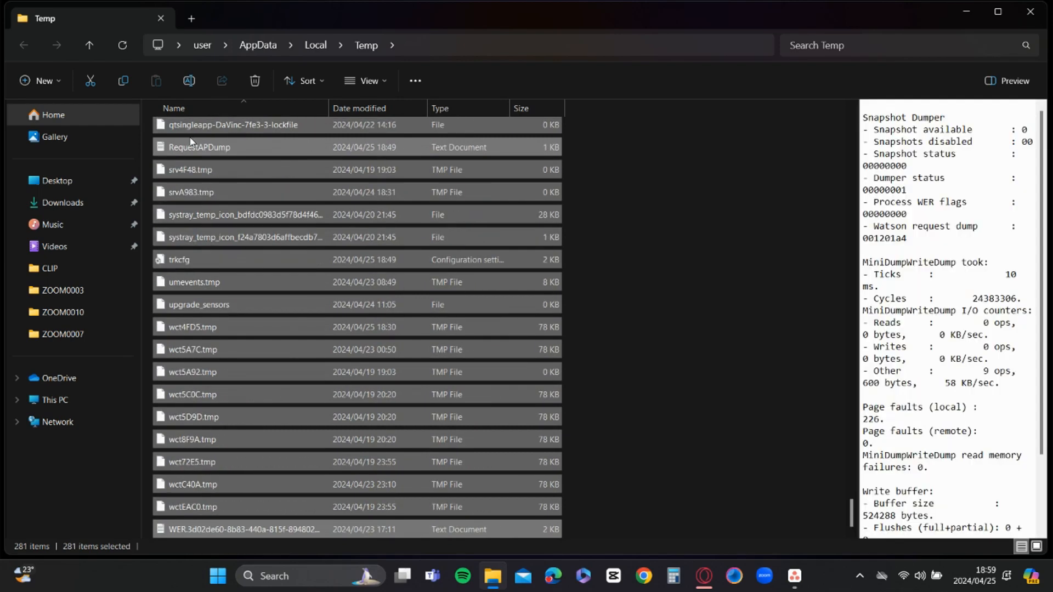
click(261, 84)
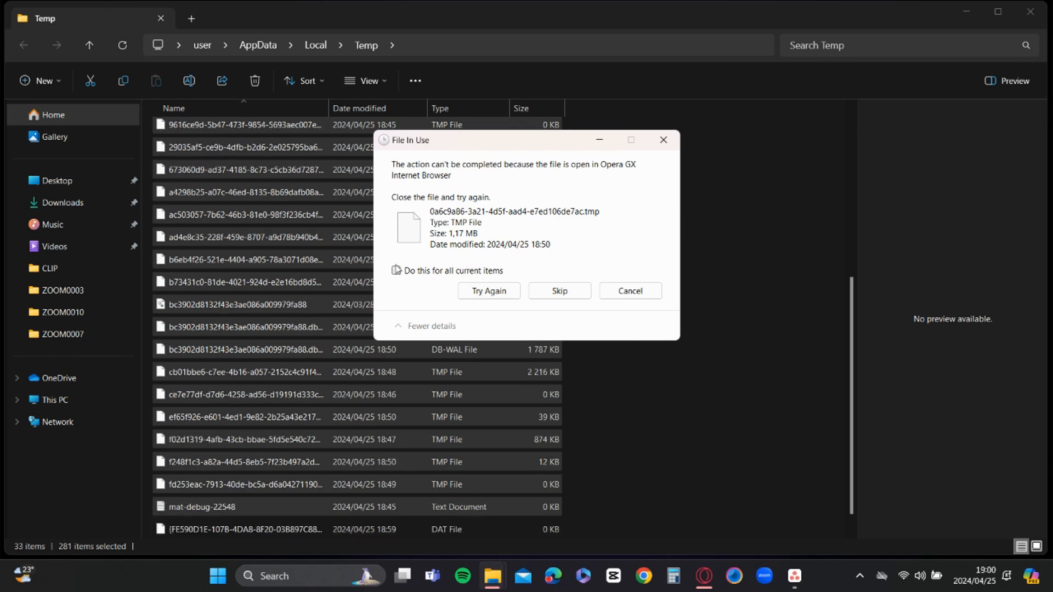
Step: Retry deleting the files that are in use, then skip all current items that remain locked
click(396, 271)
click(499, 292)
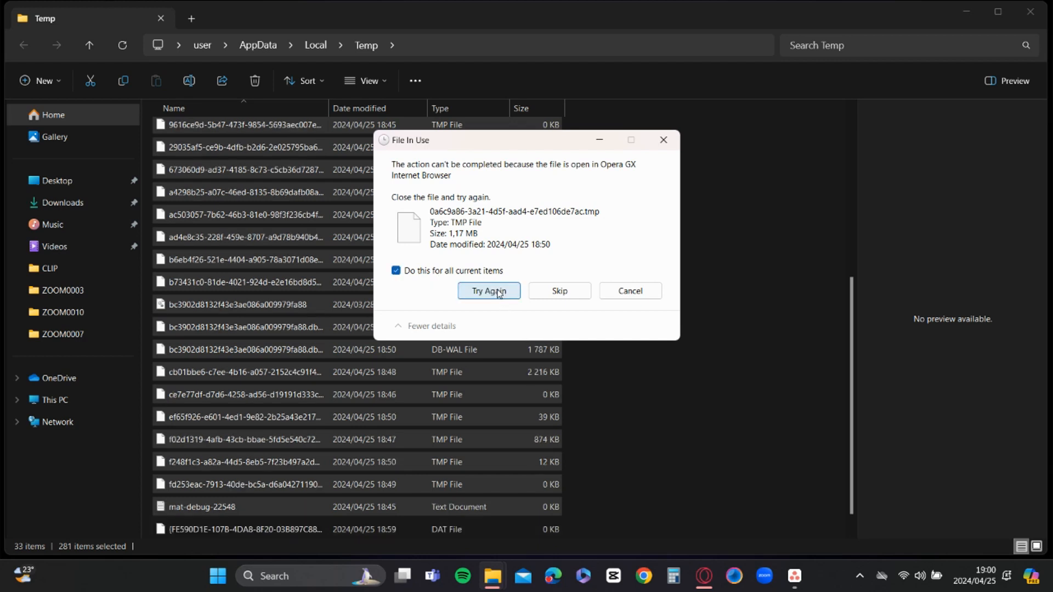
click(397, 270)
click(560, 291)
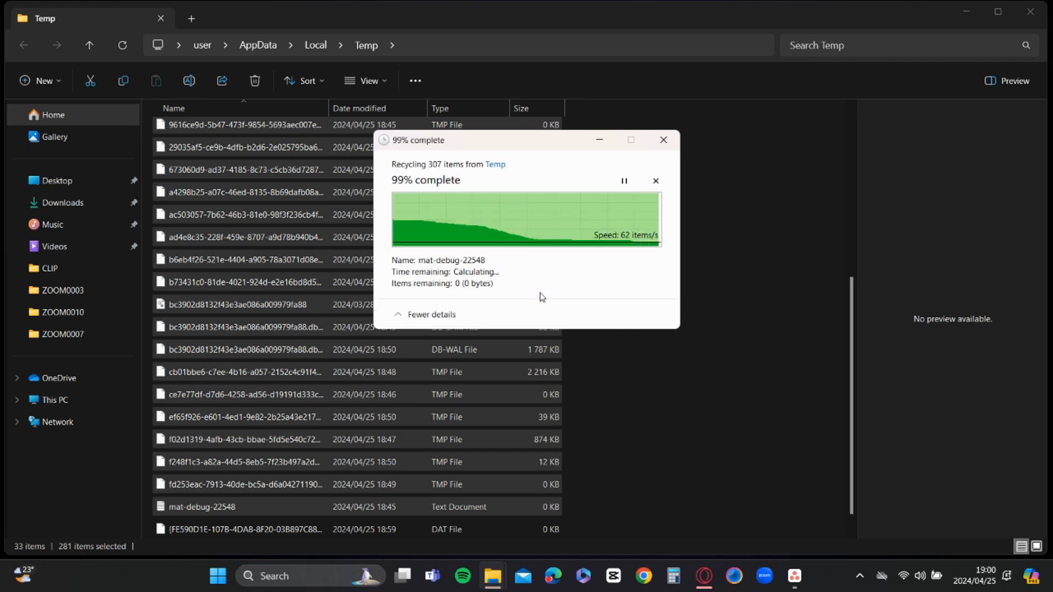